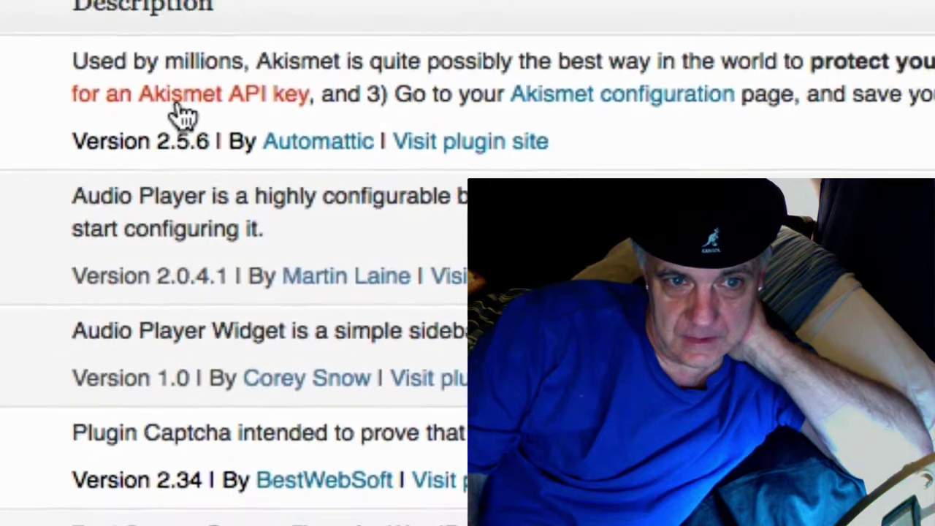
left_click(167, 81)
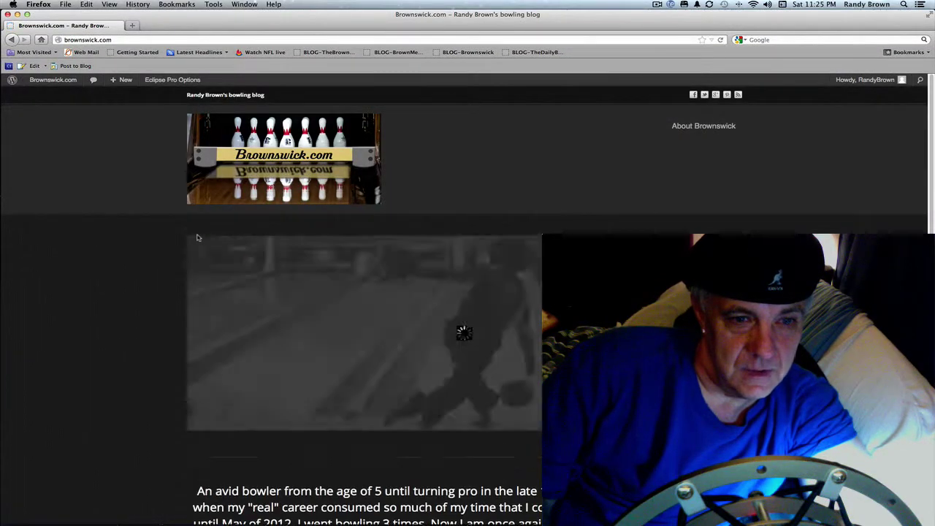
Open the featured 1976 BPAA US Open post on the public site and examine the Share/Save buttons below it
left_click(270, 282)
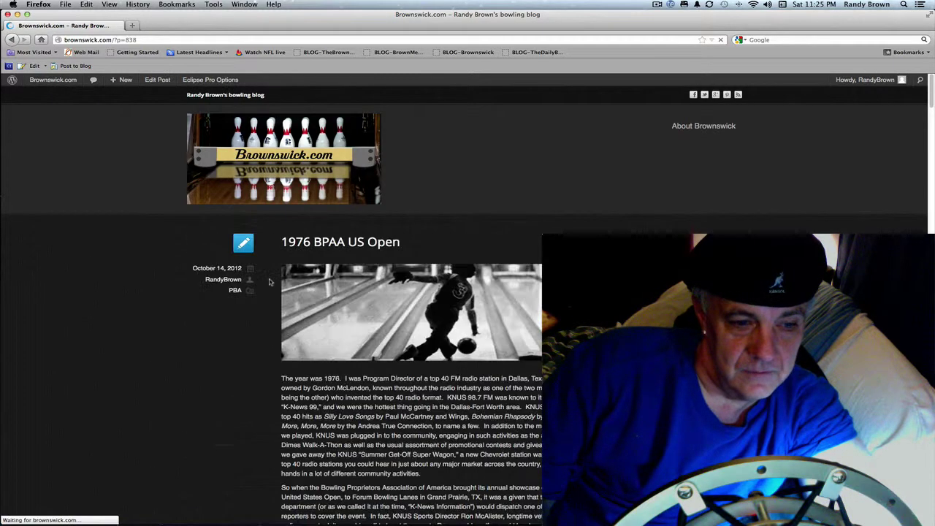
scroll(233, 321, "down", 20)
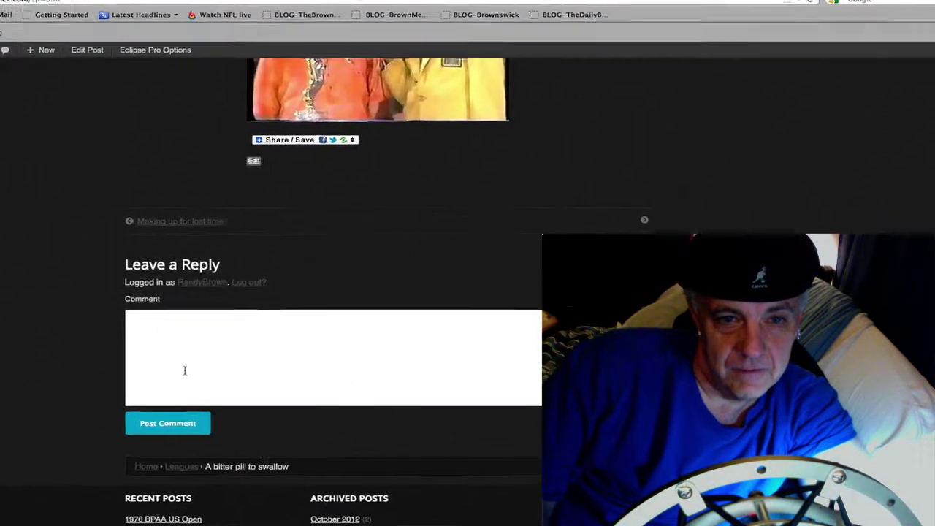
mouse_move(287, 152)
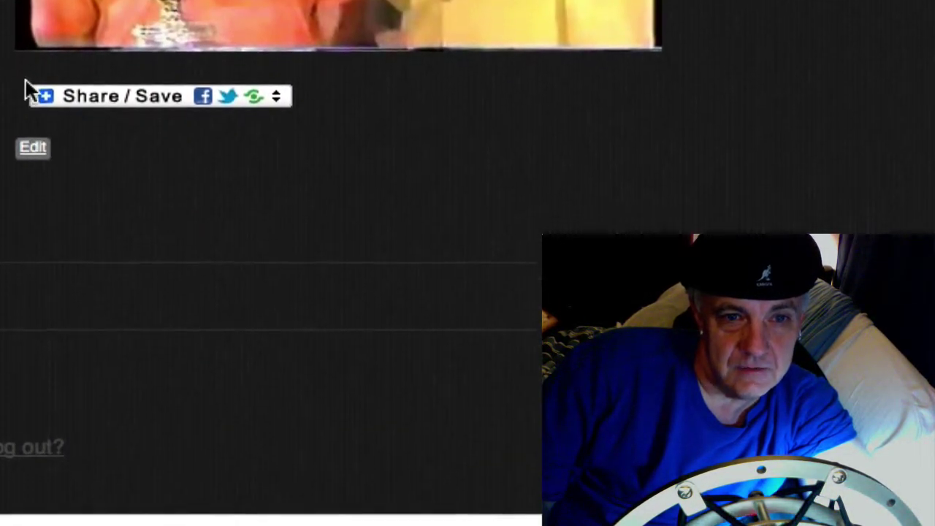
mouse_move(62, 122)
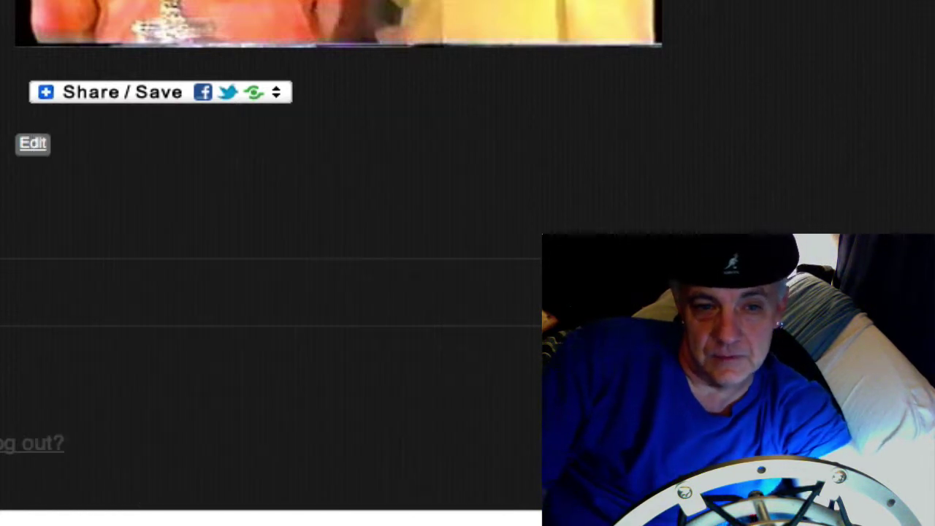
mouse_move(88, 99)
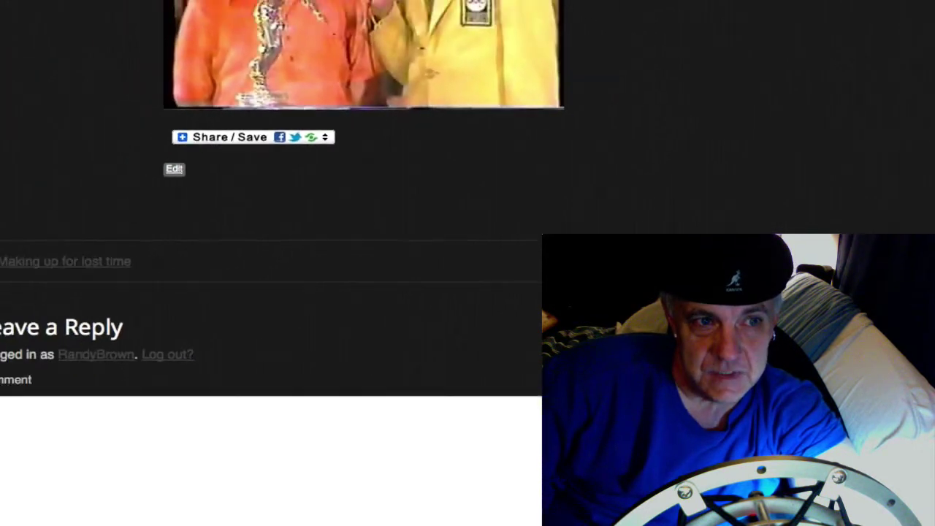
Open the list of installed plugins in the site's administration area and review the Captcha and Hello Dolly entries
left_click(41, 95)
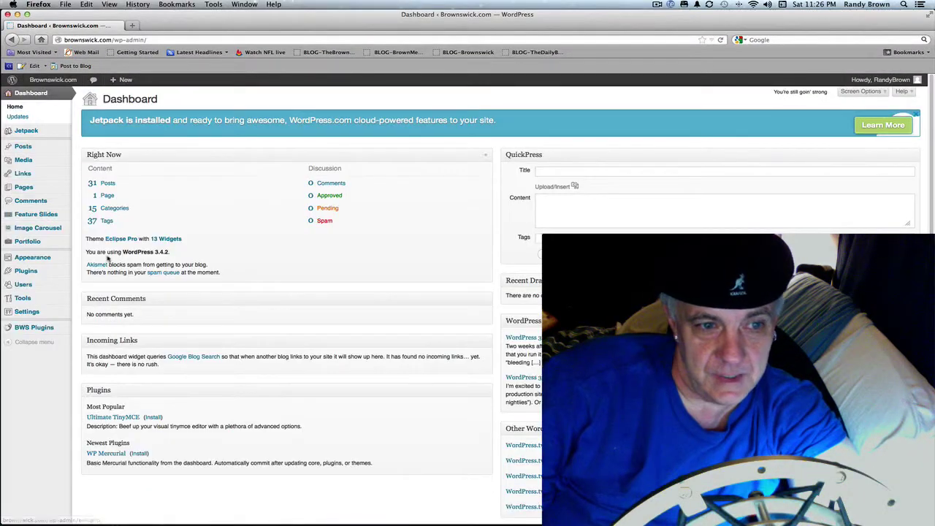
left_click(26, 272)
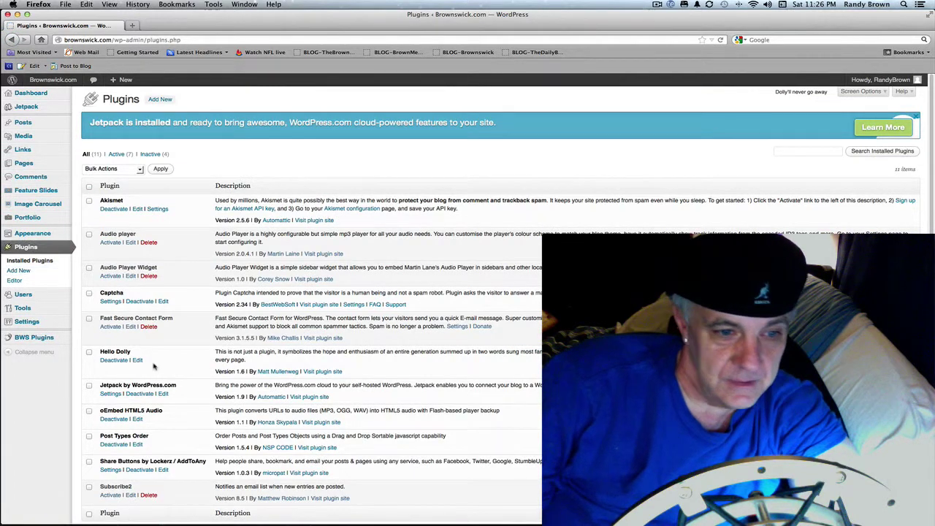
scroll(154, 361, "down", 1)
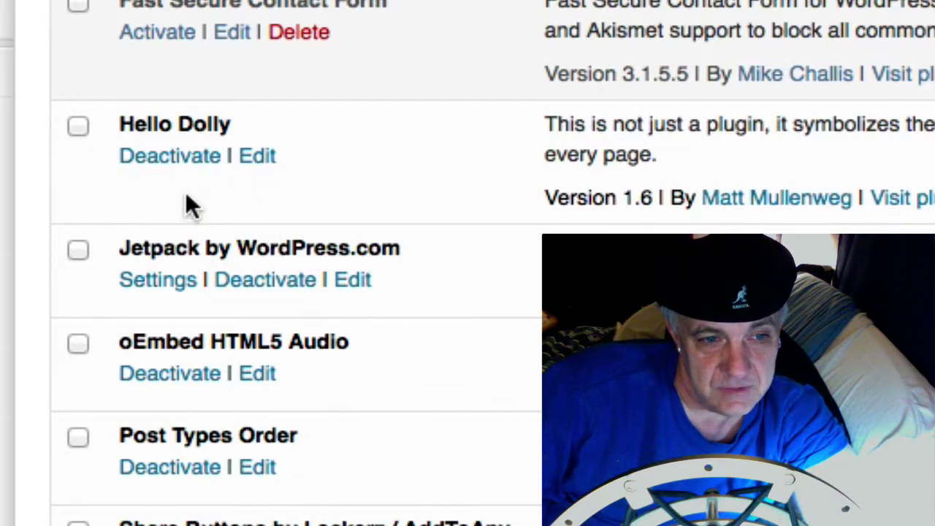
scroll(167, 95, "up", 3)
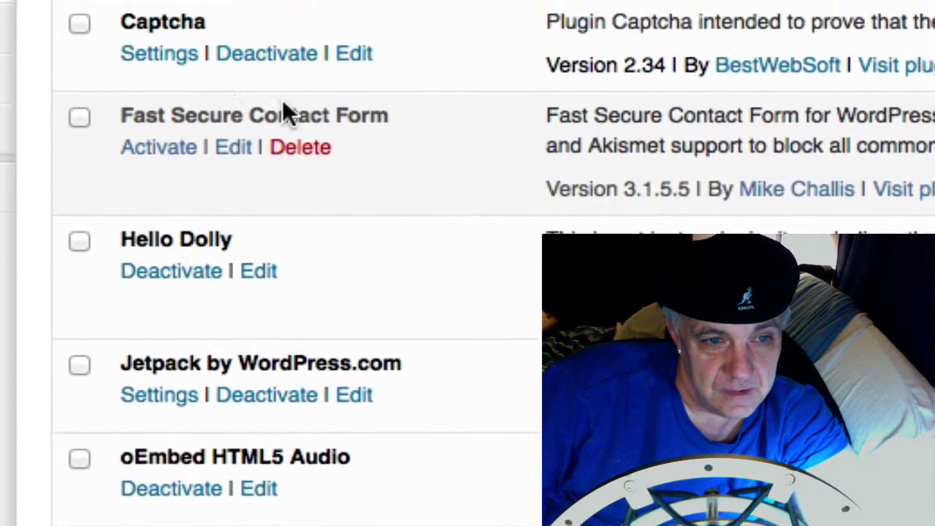
scroll(329, 117, "up", 1)
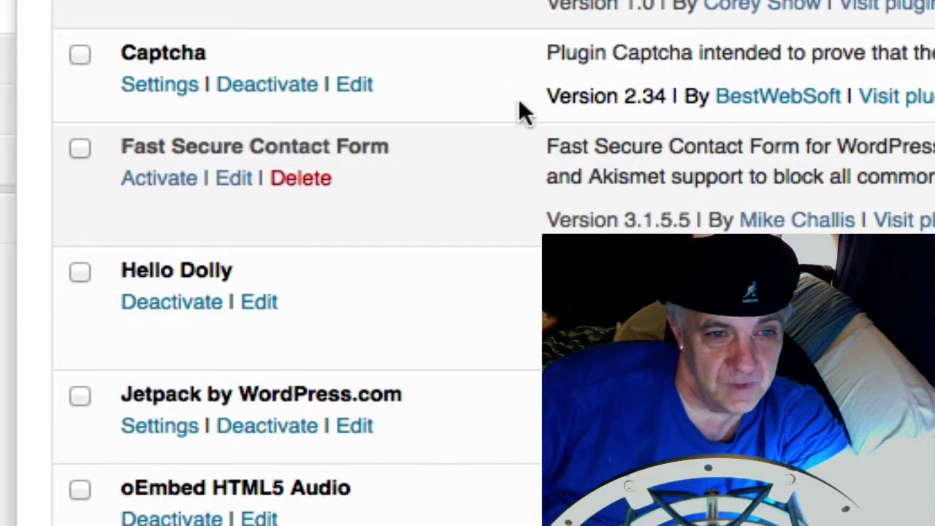
scroll(596, 53, "down", 1)
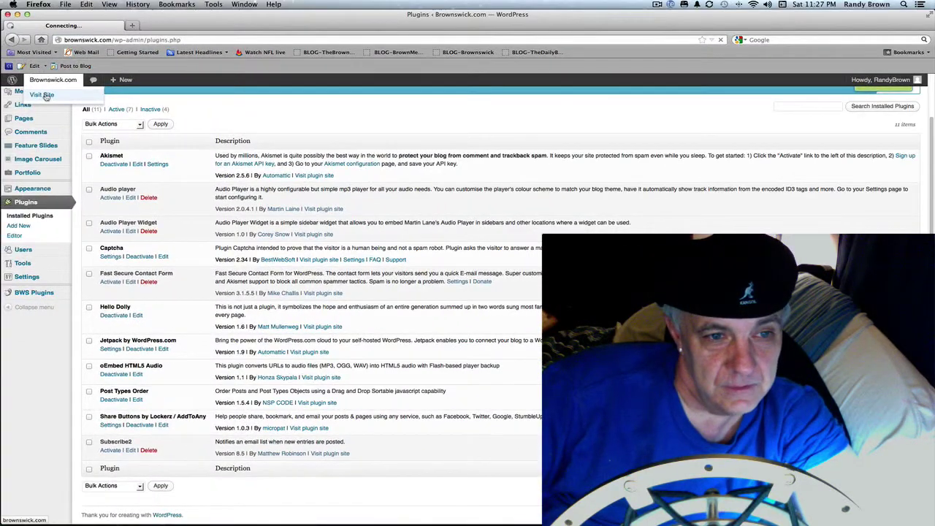
Post the test comment "afafgsfgsgsdgsdgf" on the 1976 BPAA US Open post from the public site
left_click(33, 46)
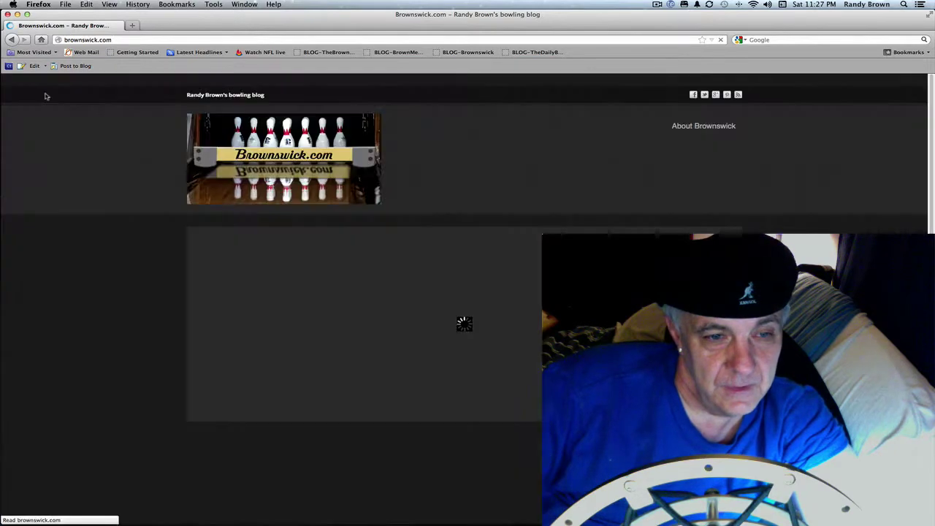
left_click(227, 295)
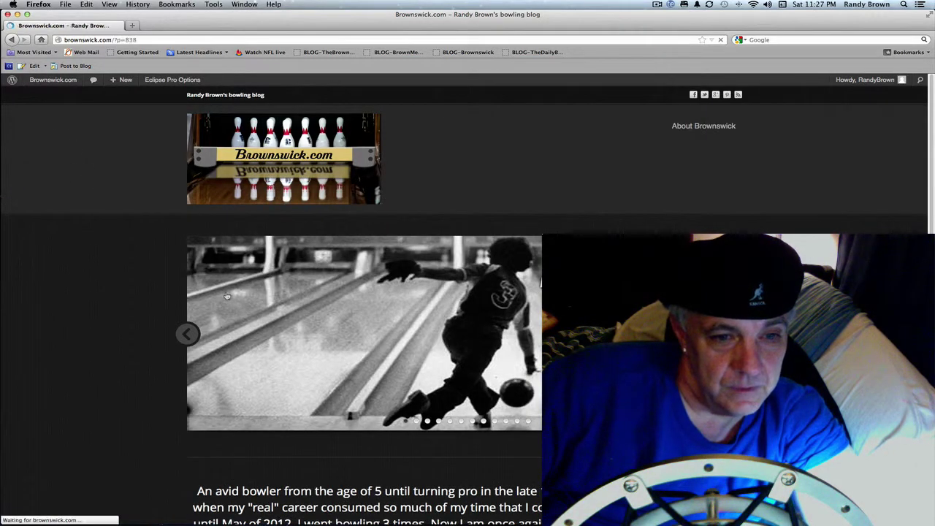
scroll(227, 294, "down", 20)
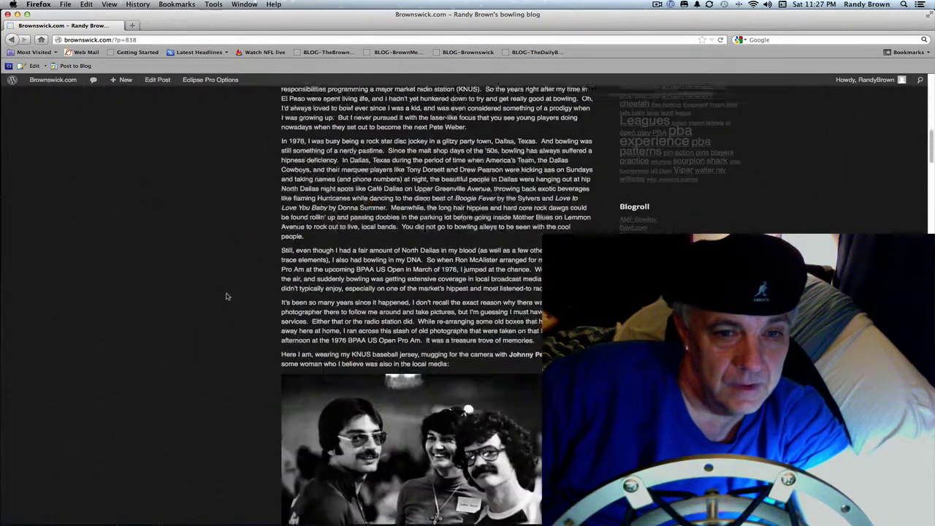
scroll(228, 296, "down", 20)
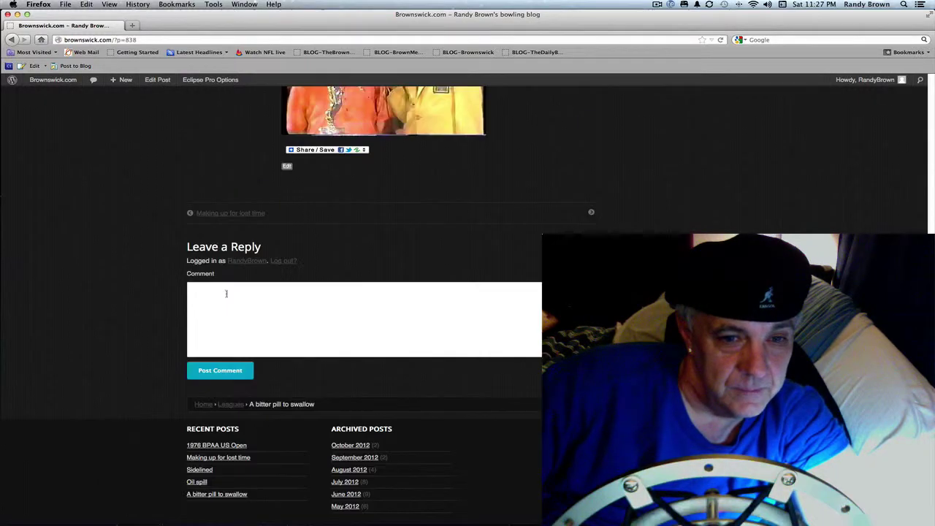
left_click(226, 295)
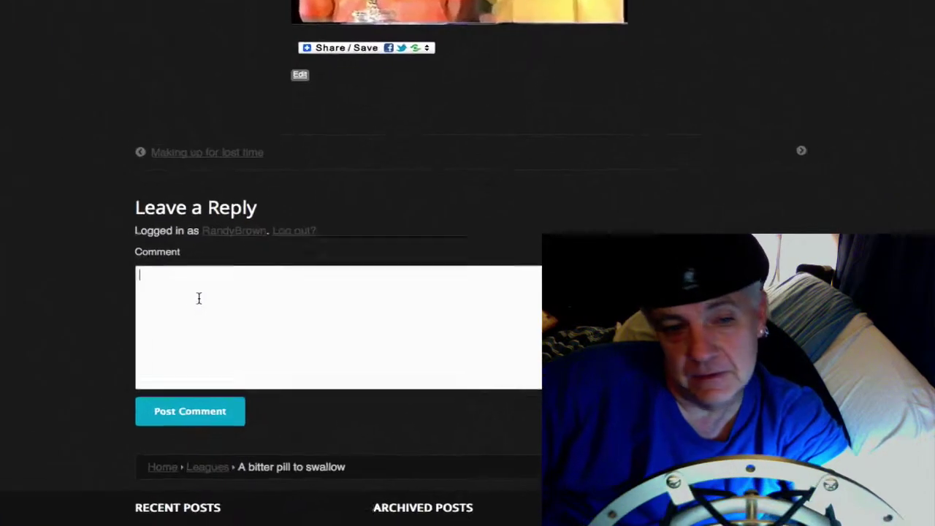
type("afafgsfgsgsdgsdgf")
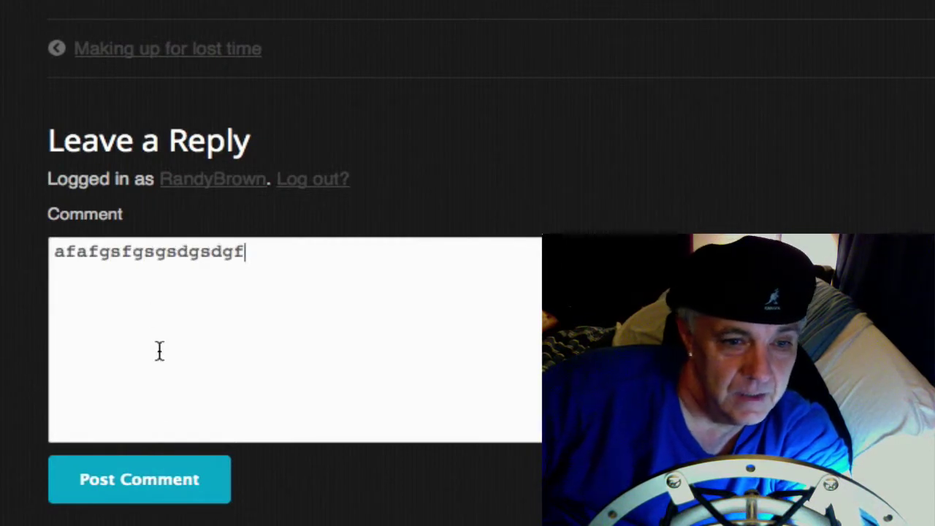
left_click(162, 490)
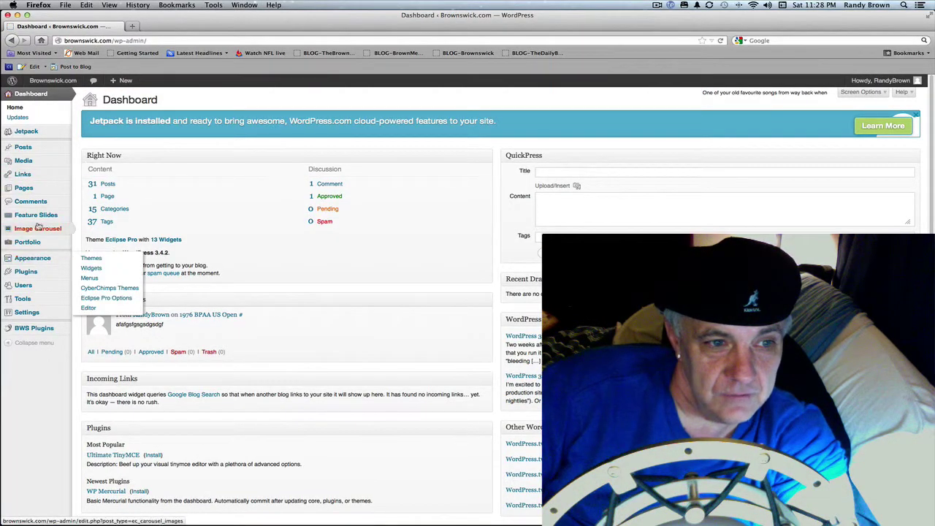
Open the comments management list and move the test comment on the 1976 BPAA US Open post to the trash
mouse_move(20, 147)
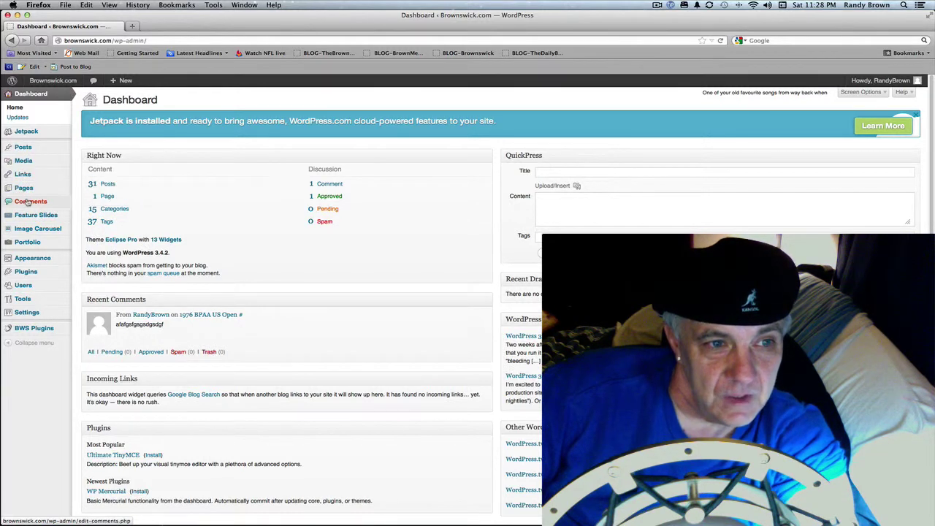
left_click(27, 202)
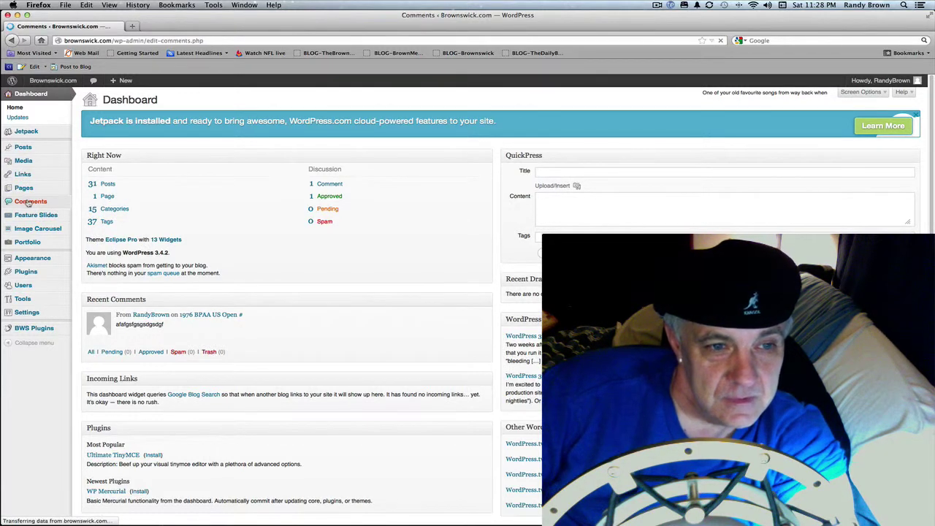
mouse_move(127, 169)
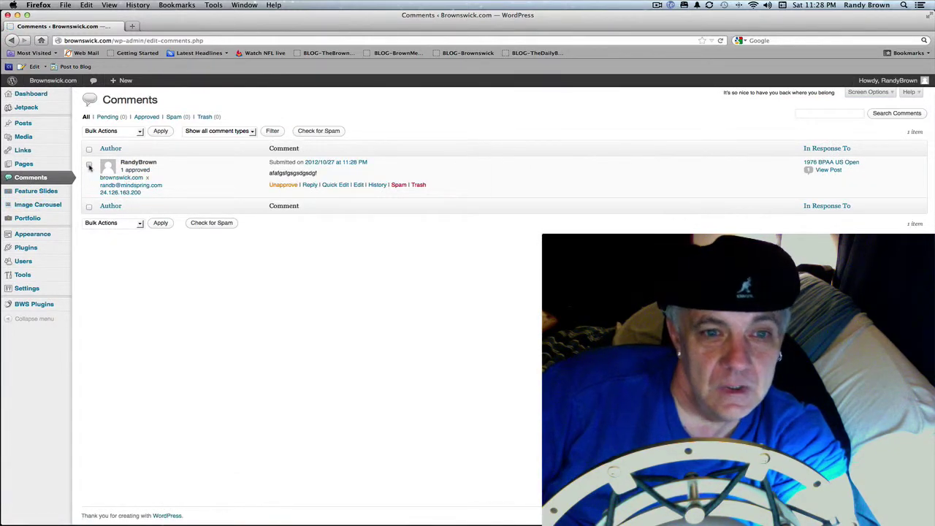
left_click(89, 166)
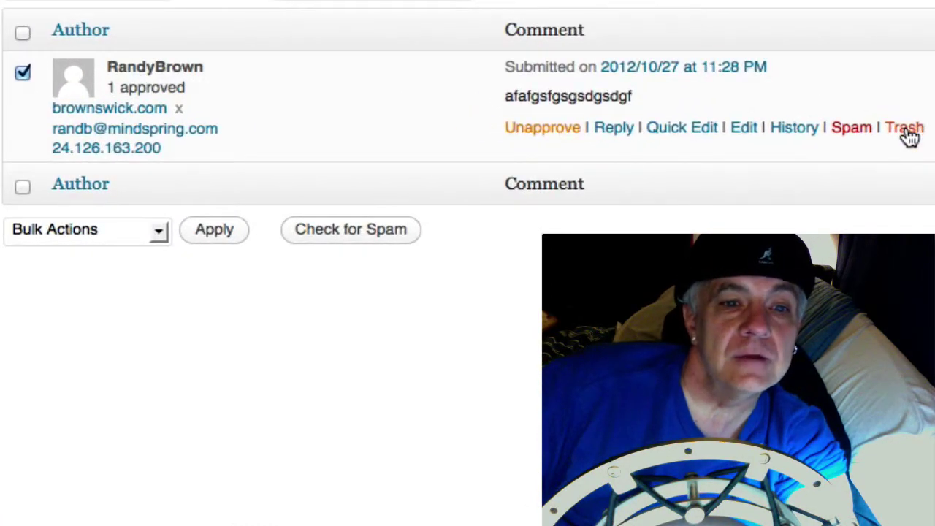
left_click(905, 129)
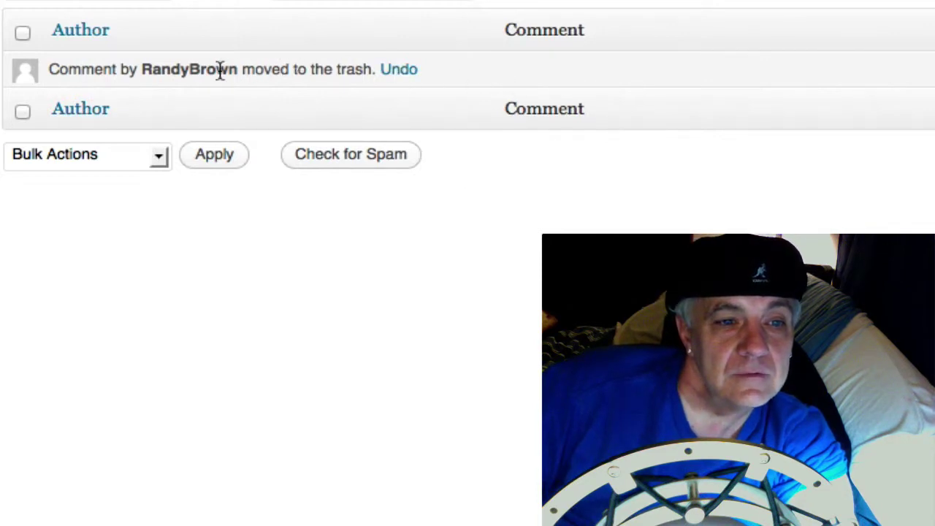
scroll(448, 30, "up", 2)
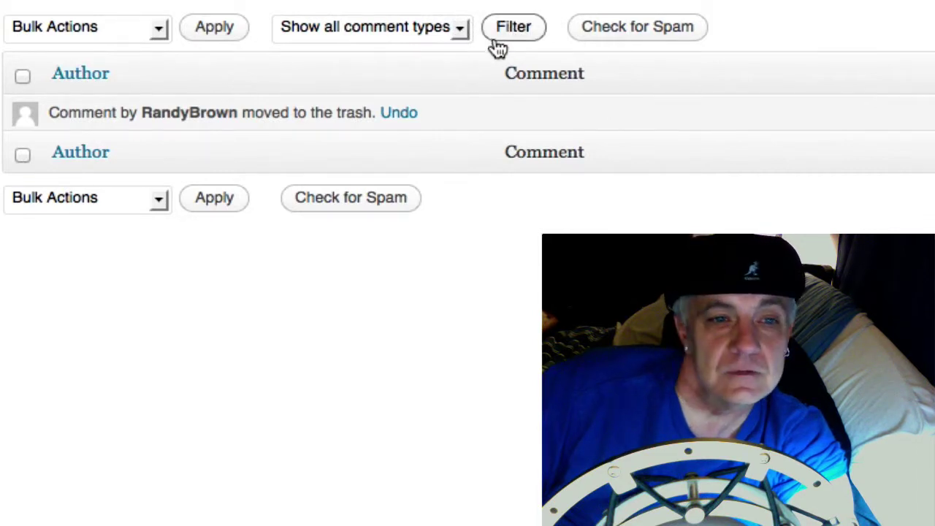
left_click(456, 29)
left_click(456, 30)
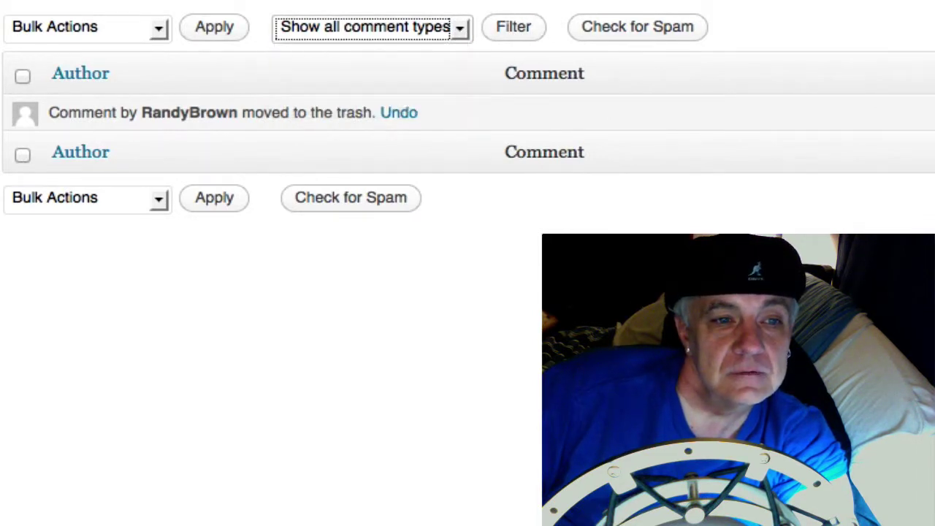
left_click(156, 31)
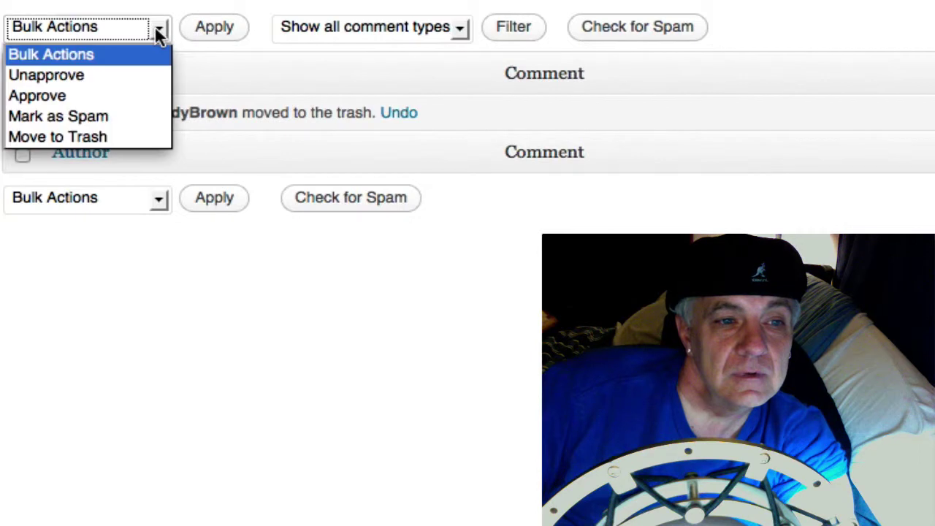
left_click(121, 138)
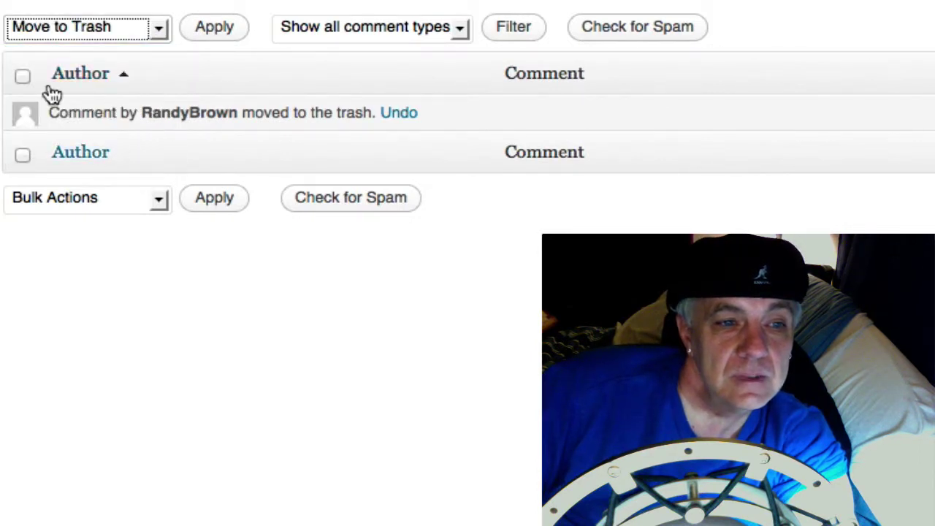
Show the trashed comments and empty the trash to delete the test comment permanently
left_click(332, 2)
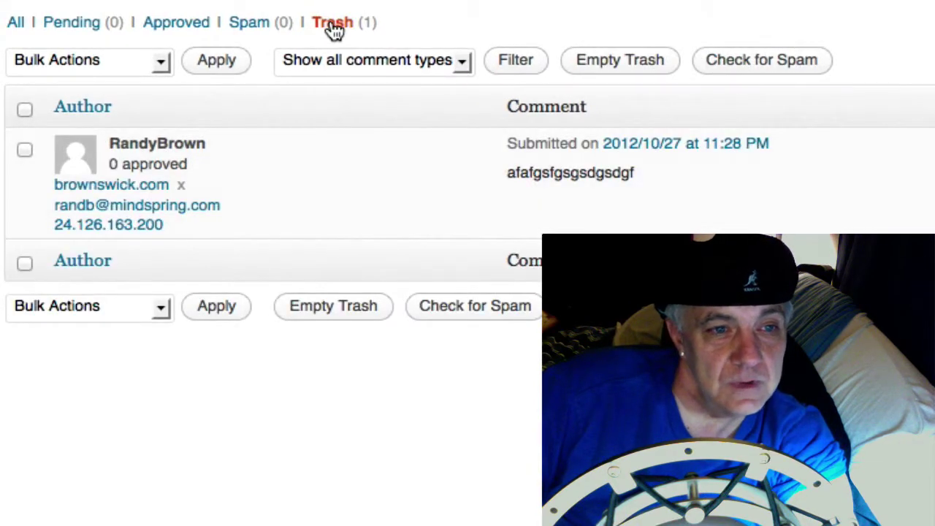
left_click(336, 307)
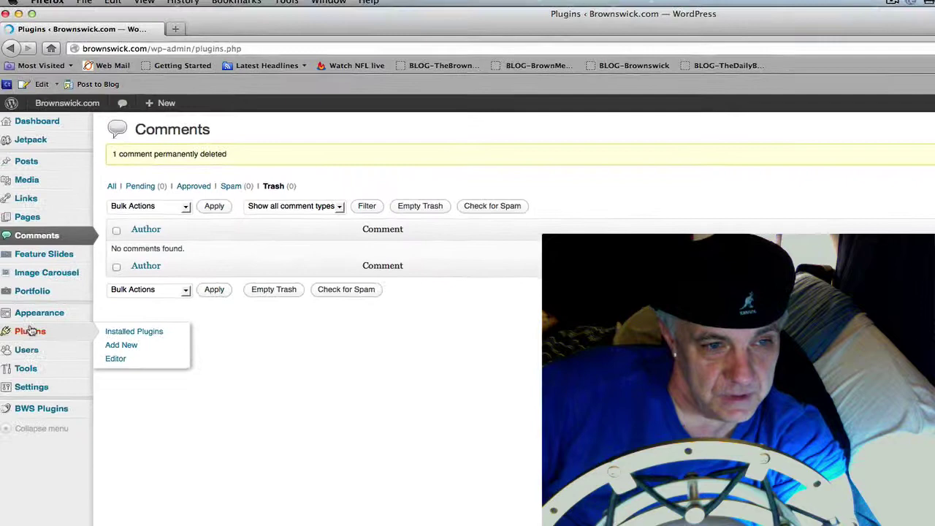
Revisit the installed plugins, then open the 1976 BPAA US Open post for editing from the list of all posts
left_click(7, 343)
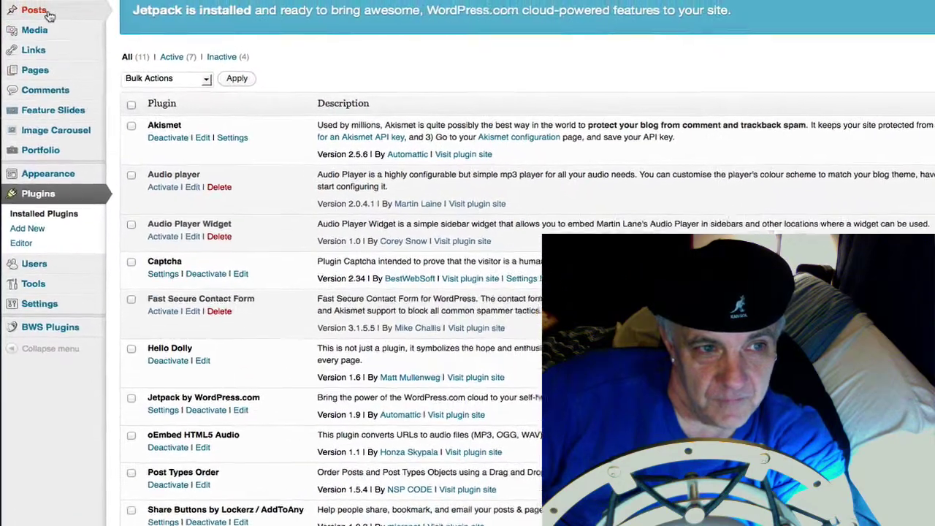
mouse_move(54, 38)
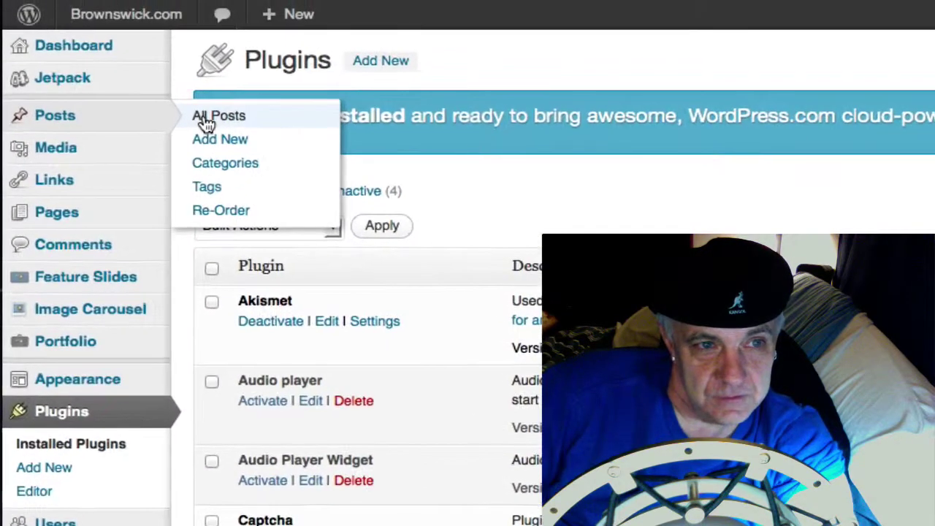
left_click(204, 116)
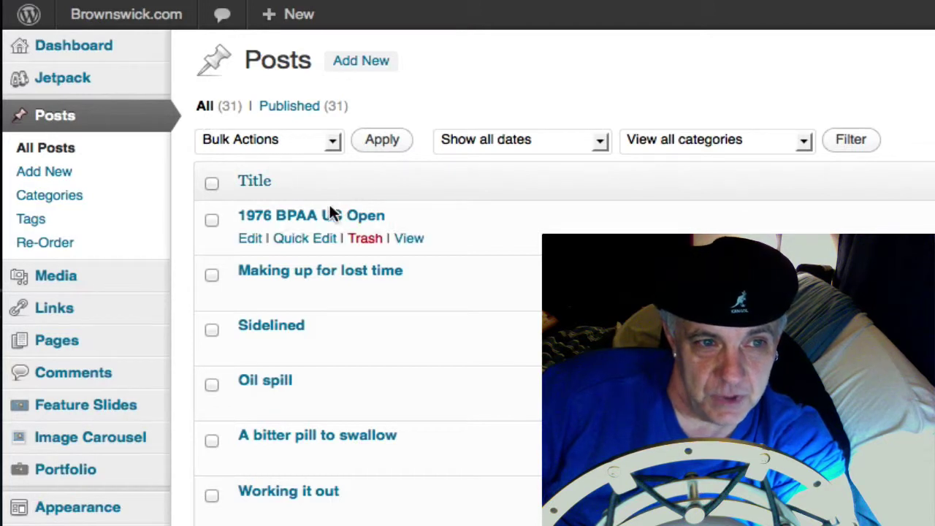
left_click(250, 241)
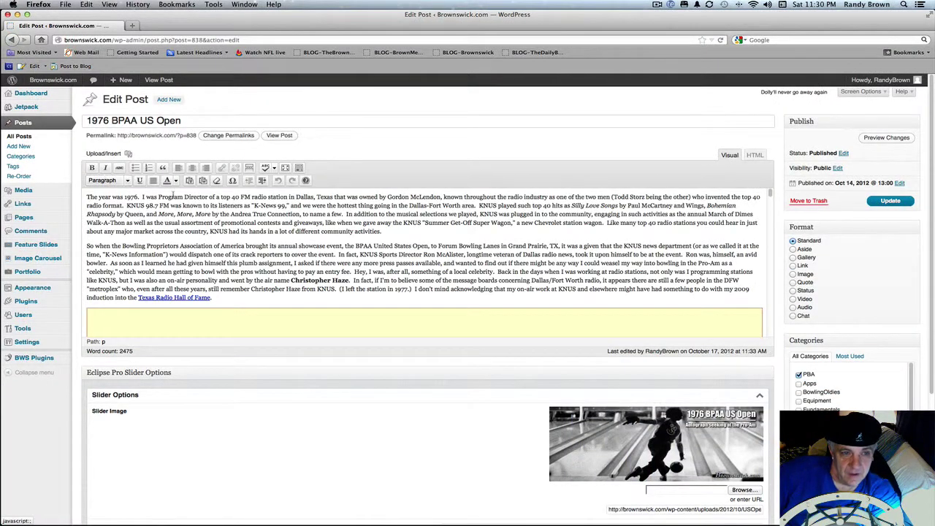
scroll(269, 214, "down", 5)
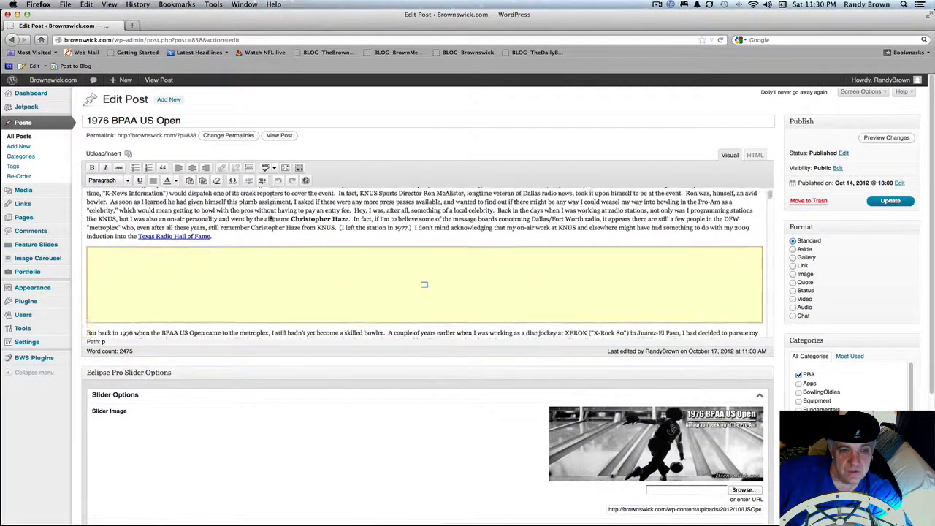
Enlarge the post's editing area and delete the embedded video placeholder at the end of the post
scroll(268, 212, "down", 1)
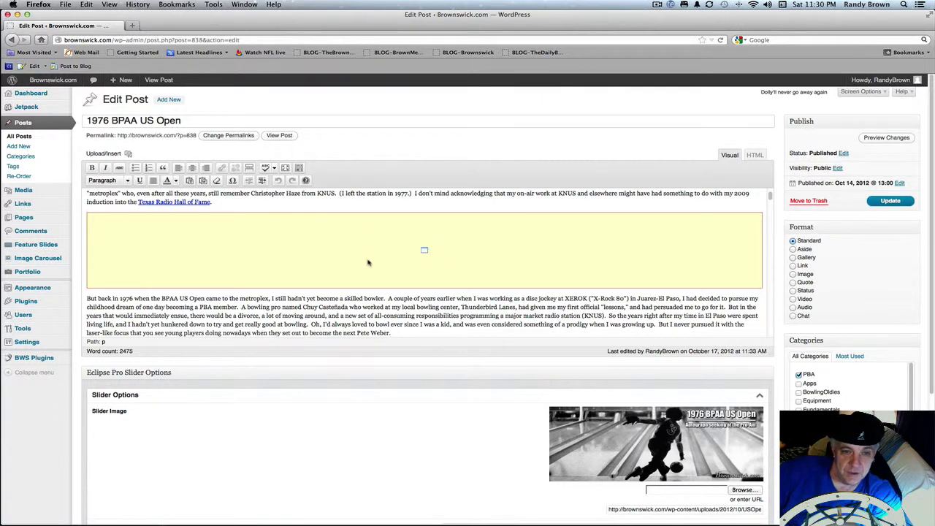
scroll(345, 207, "down", 8)
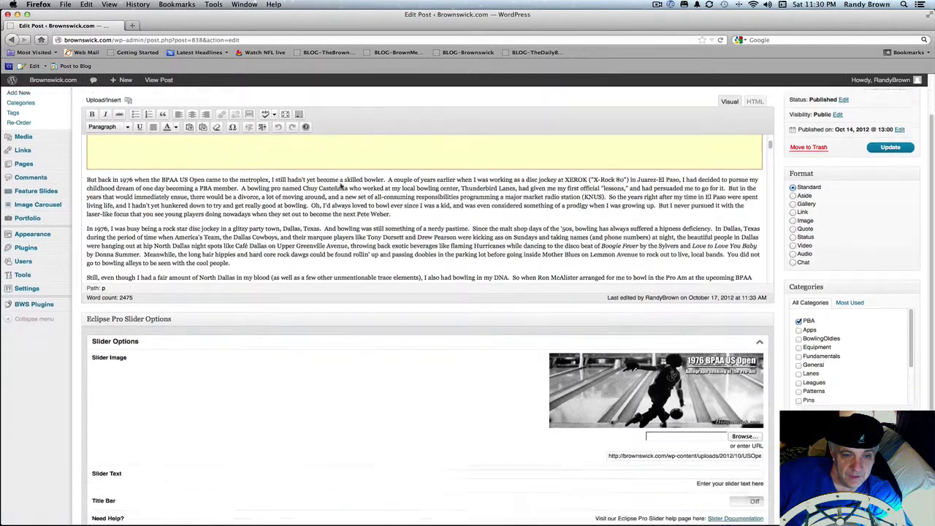
scroll(341, 186, "up", 5)
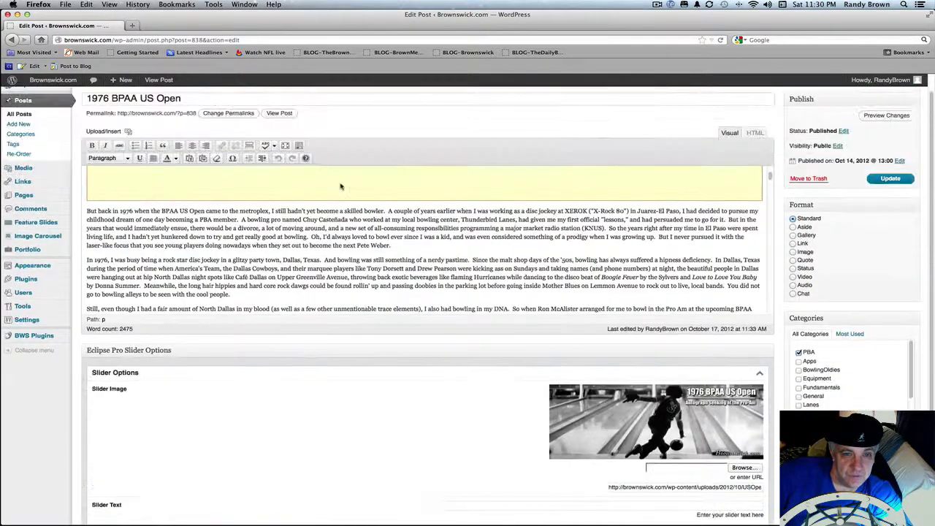
scroll(338, 219, "down", 10)
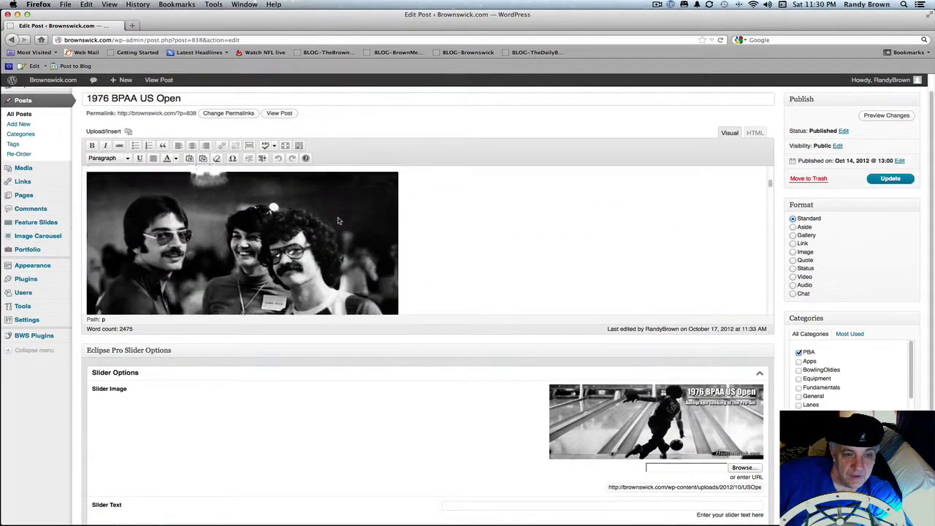
scroll(338, 221, "down", 10)
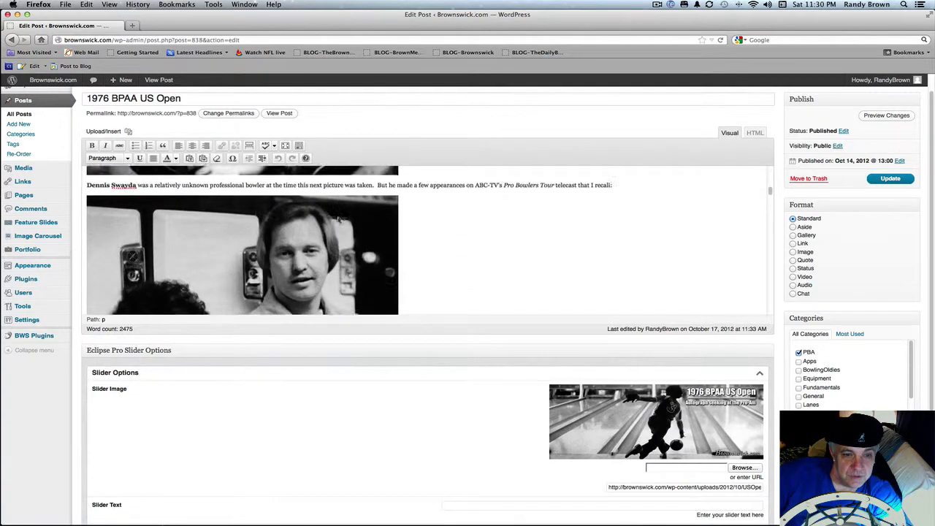
scroll(340, 221, "down", 10)
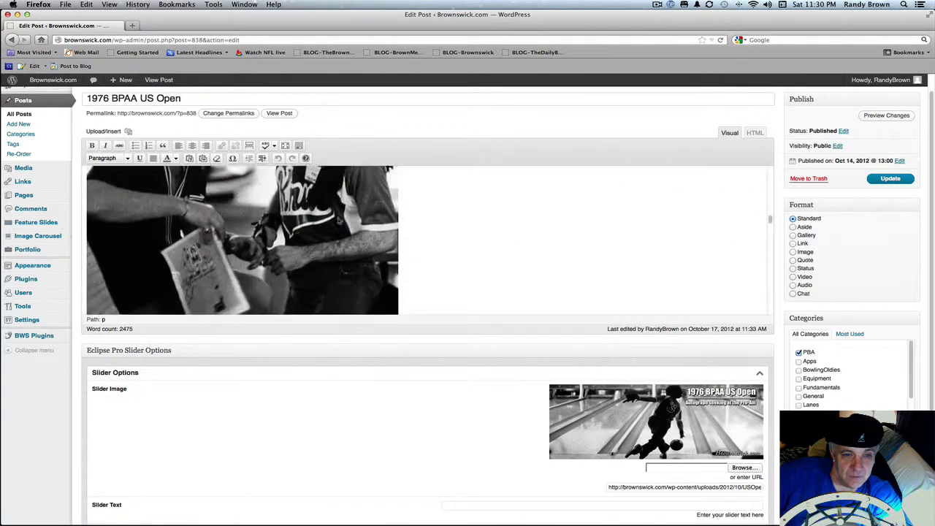
scroll(338, 220, "down", 10)
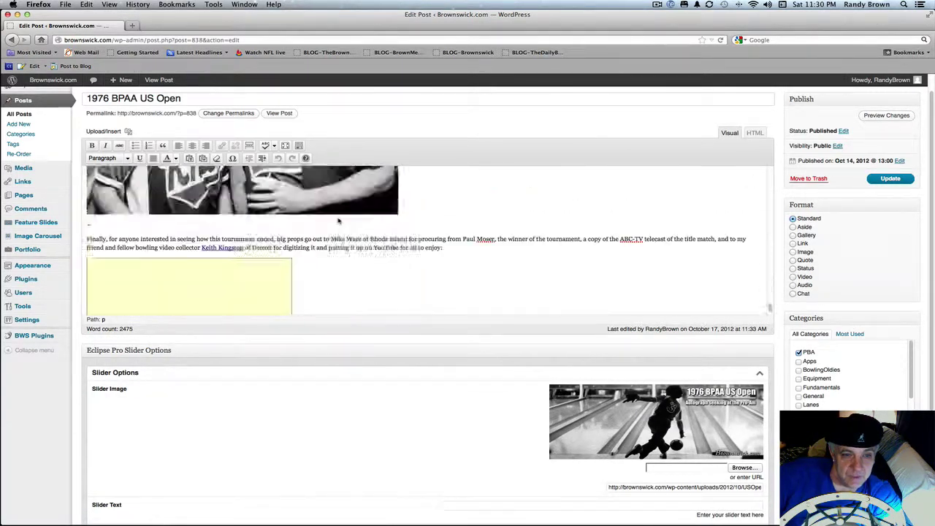
scroll(338, 220, "down", 3)
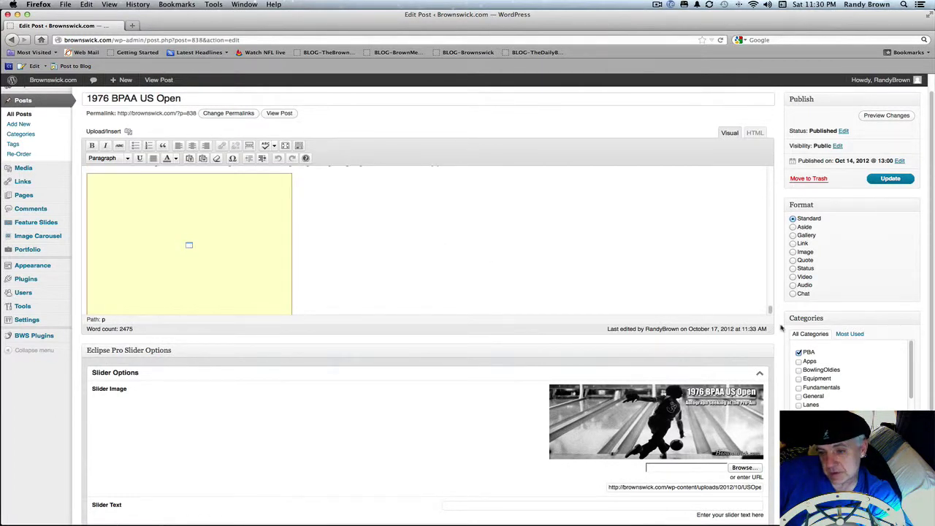
left_click_drag(472, 318, 472, 398)
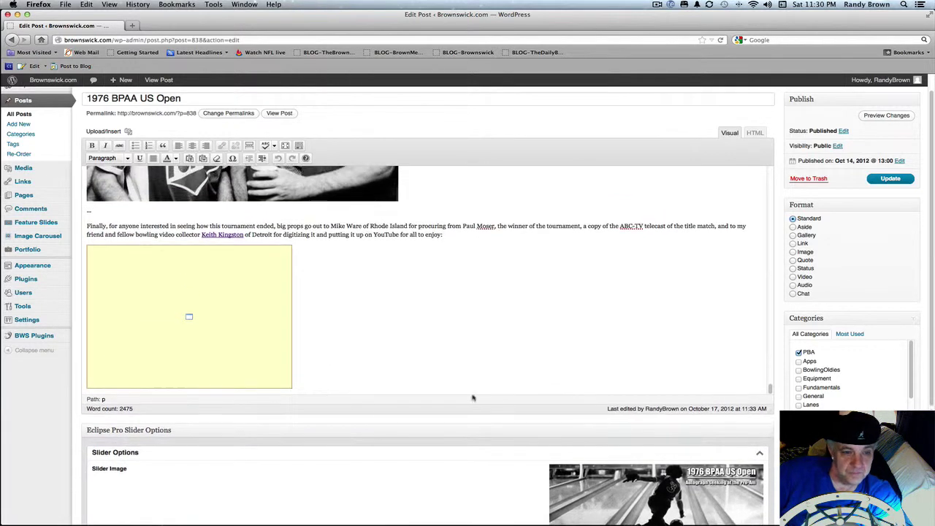
left_click(221, 336)
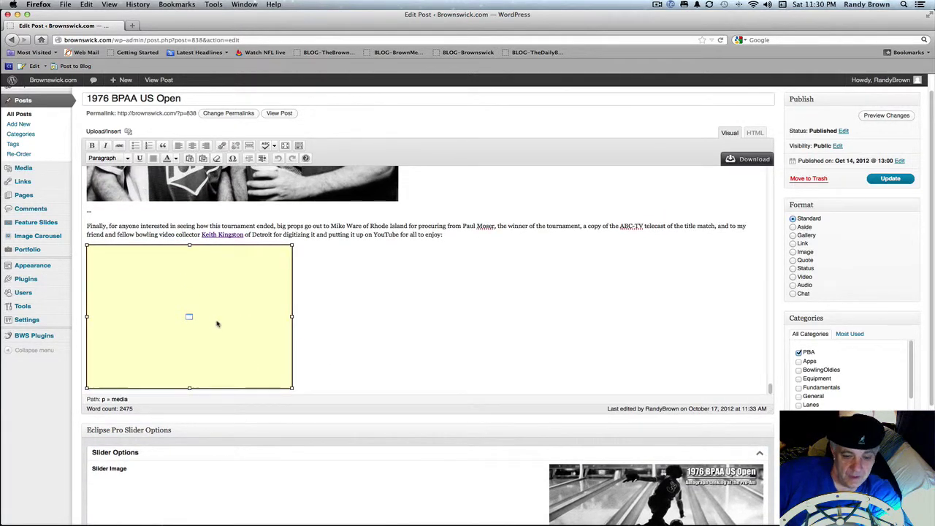
key("BackSpace")
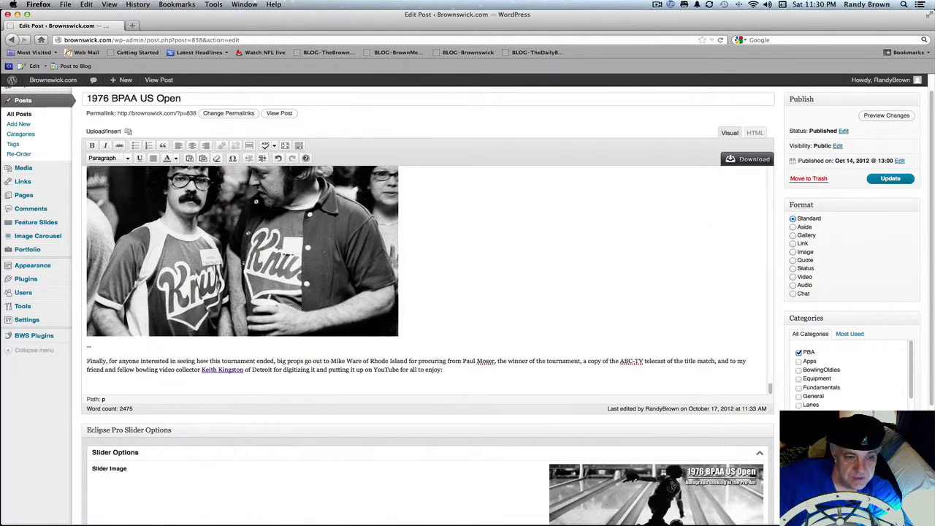
Examine the post's photos and closing paragraphs in the visual editor
scroll(217, 322, "down", 2)
scroll(261, 300, "down", 2)
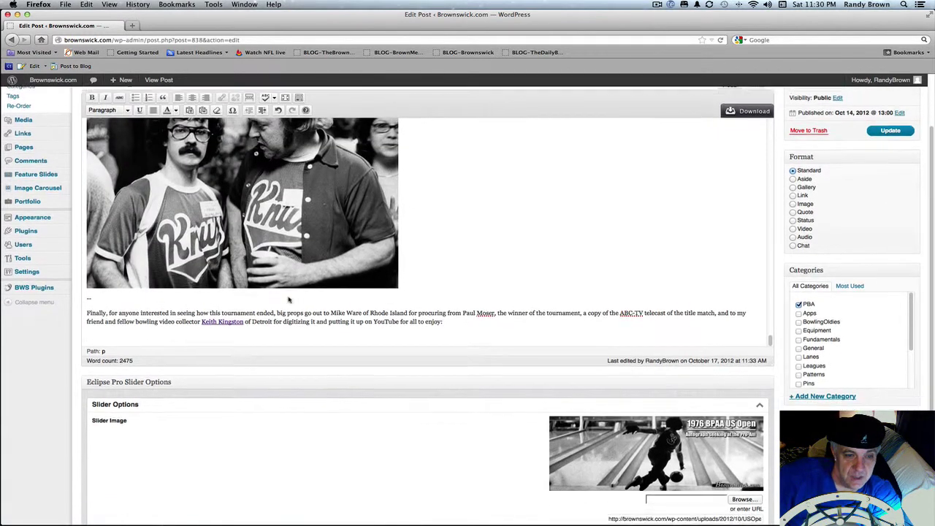
scroll(429, 212, "down", 2)
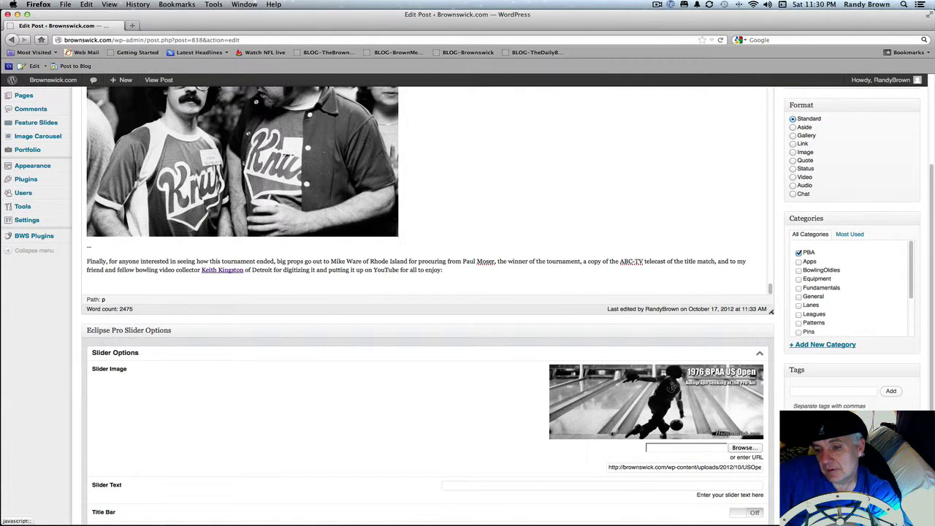
scroll(637, 362, "up", 2)
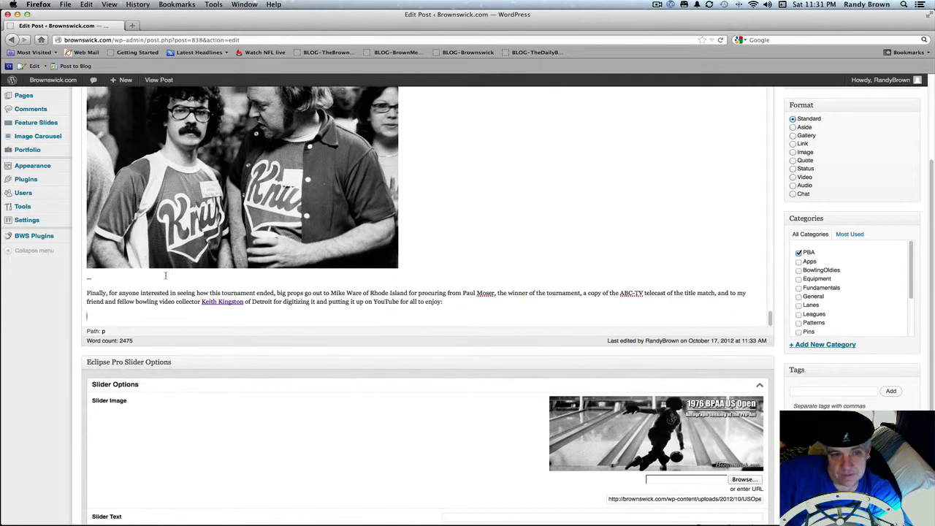
scroll(447, 128, "up", 5)
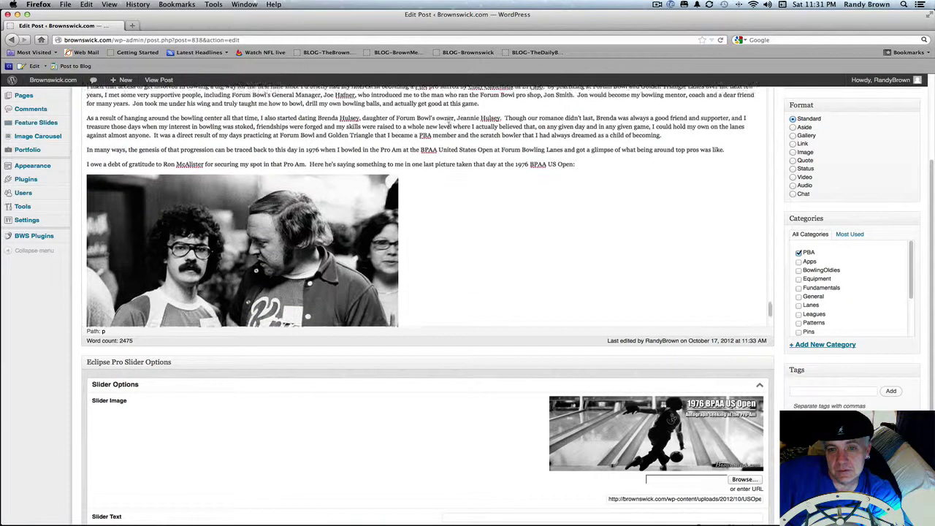
scroll(447, 124, "down", 10)
scroll(447, 124, "up", 6)
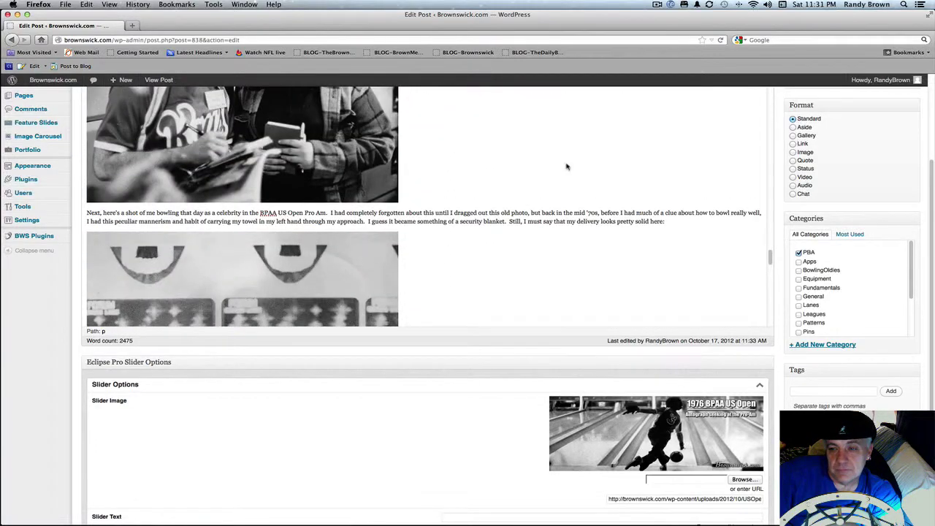
scroll(784, 150, "up", 5)
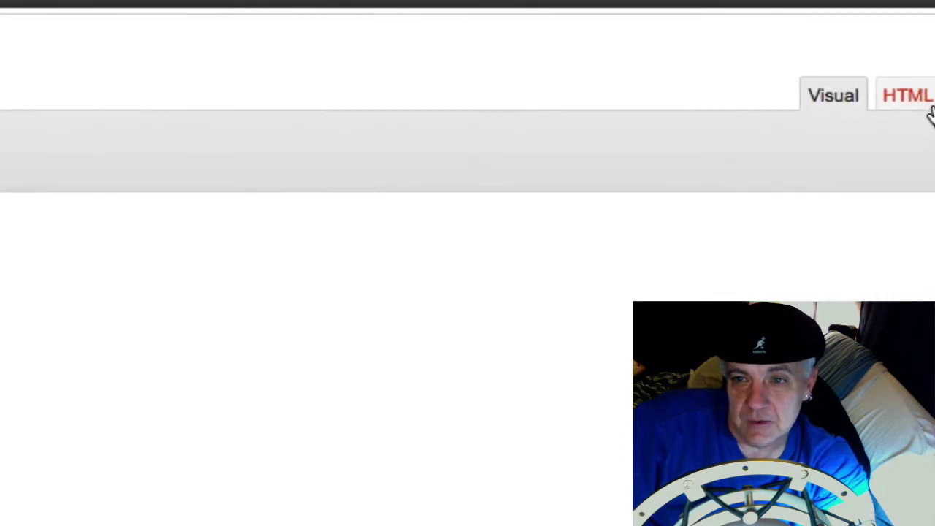
left_click(825, 99)
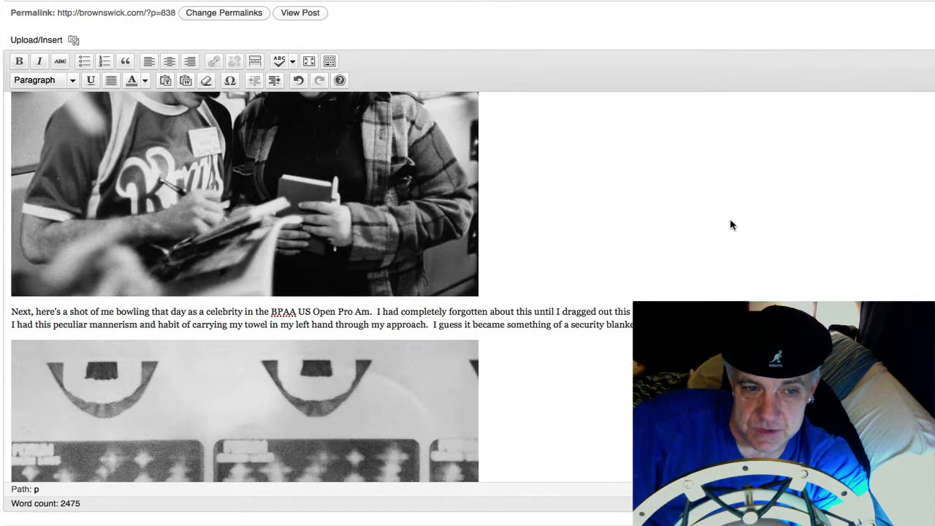
scroll(694, 237, "down", 5)
scroll(736, 217, "down", 15)
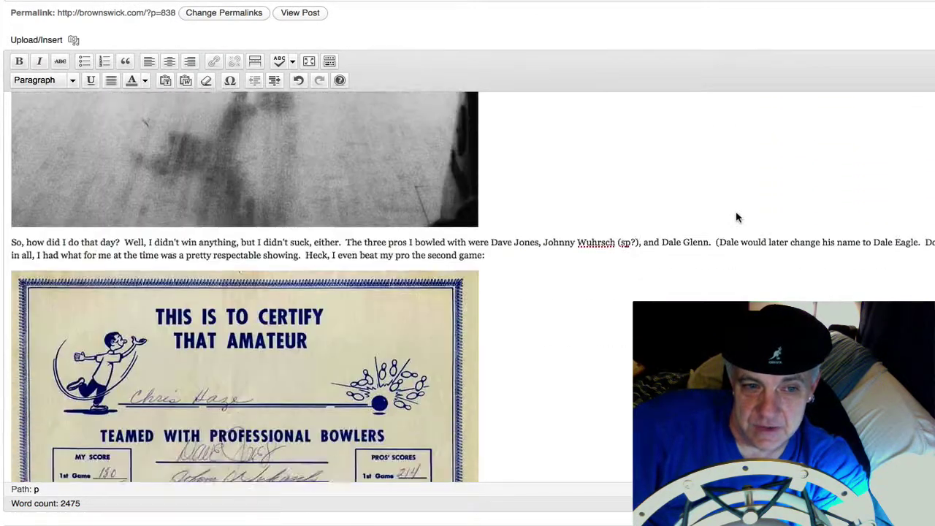
scroll(736, 217, "down", 3)
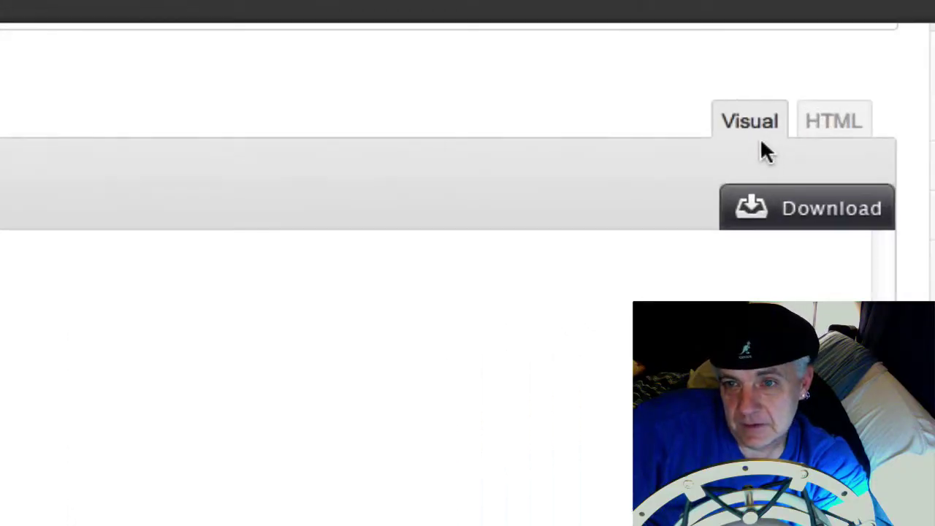
Switch the post to its HTML source and add a new line after the final &nbsp; code
left_click(840, 130)
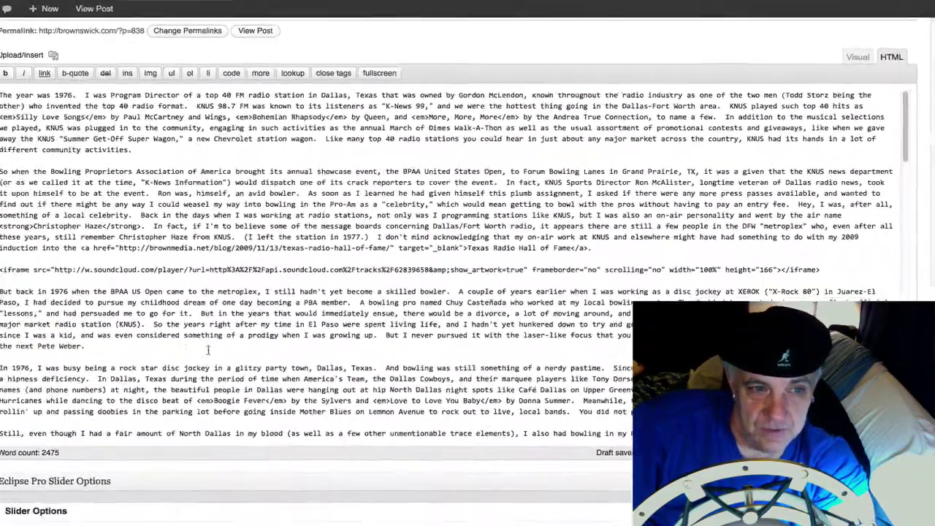
scroll(286, 322, "down", 3)
scroll(286, 322, "down", 20)
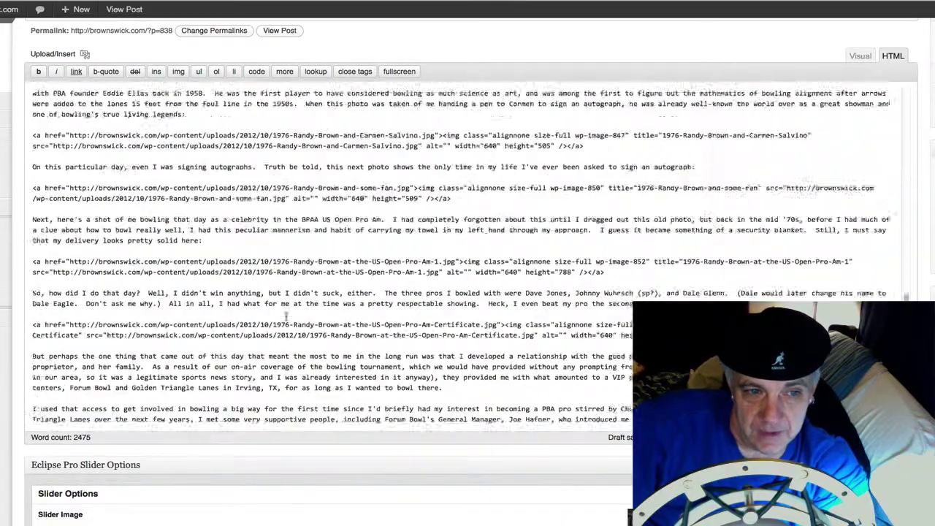
scroll(286, 316, "down", 1)
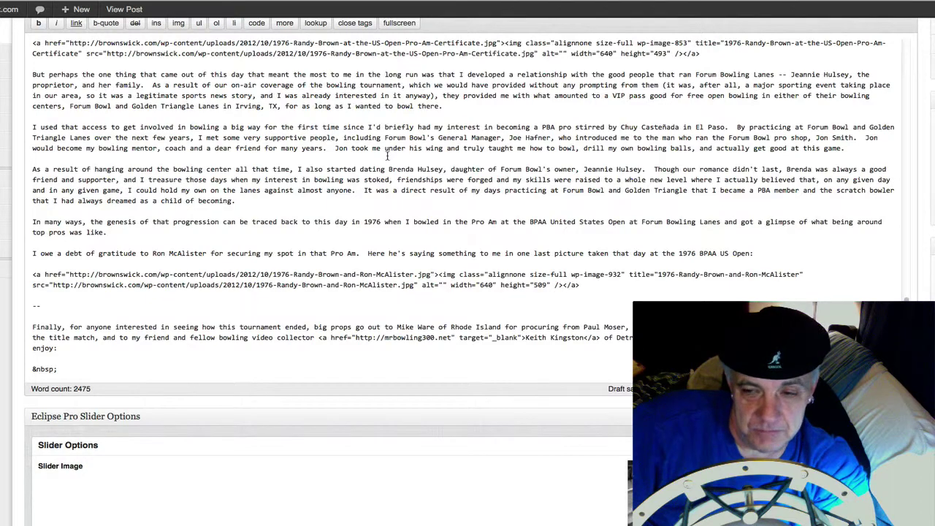
scroll(519, 43, "up", 15)
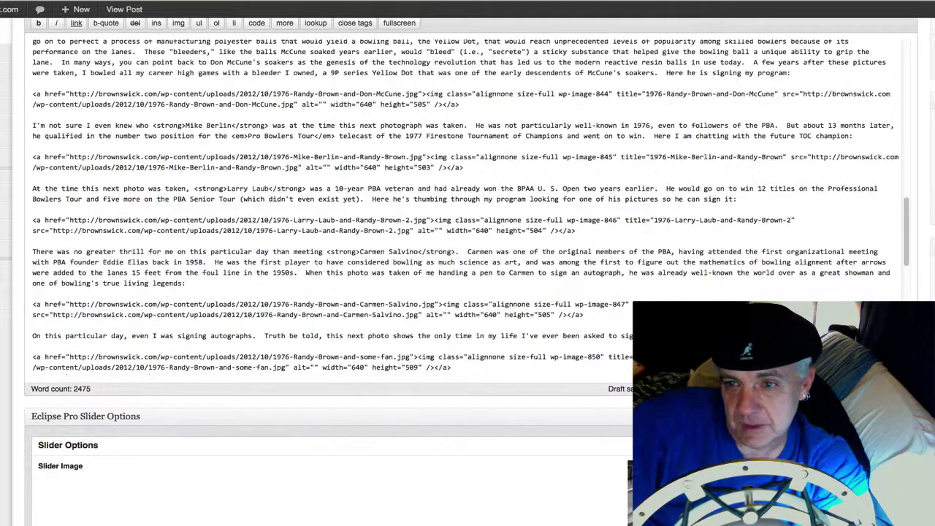
scroll(891, 43, "up", 2)
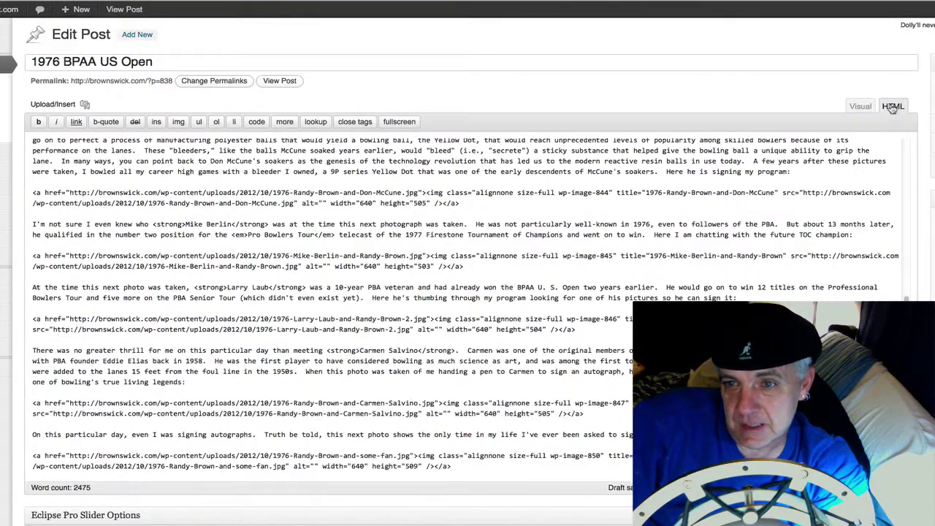
scroll(921, 150, "down", 5)
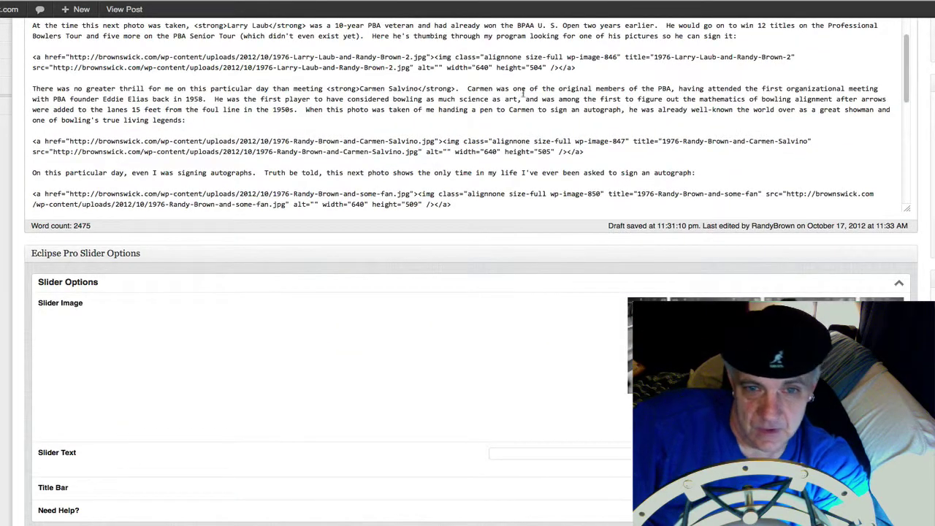
scroll(526, 91, "down", 10)
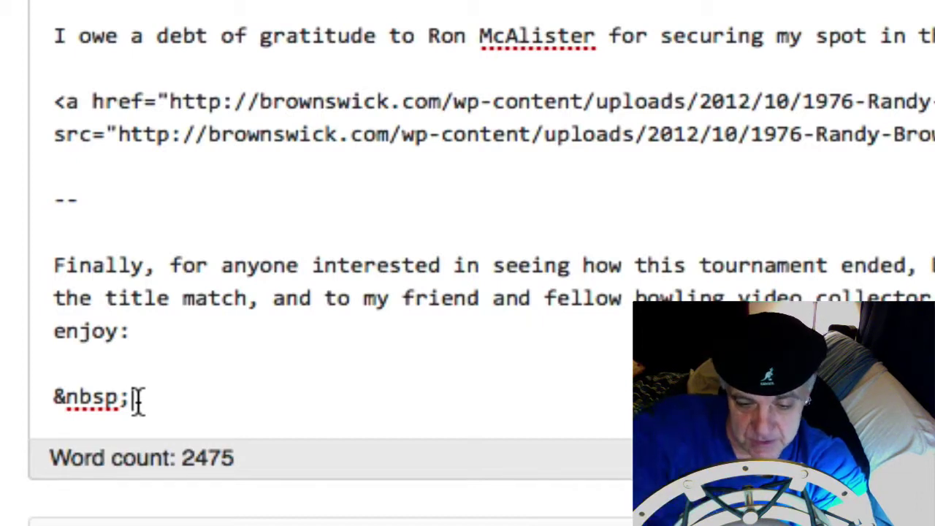
key("Return")
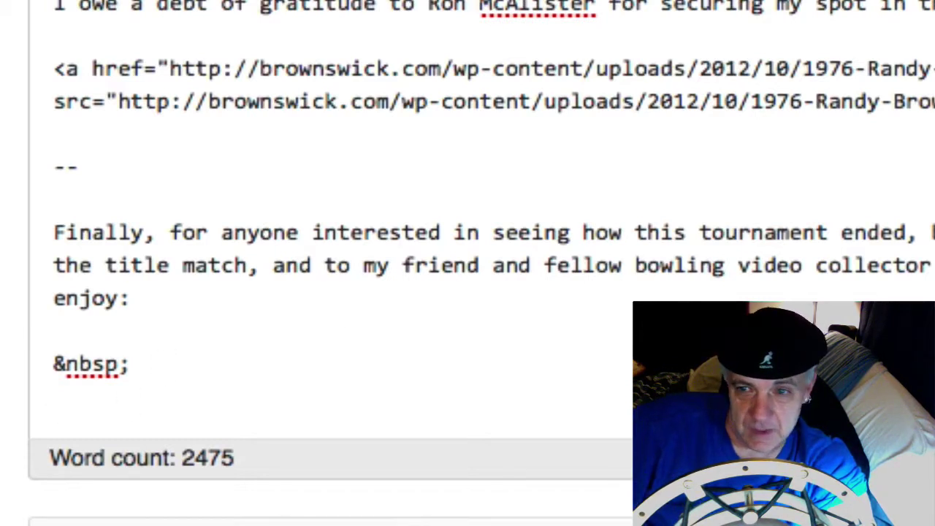
Open a new Safari window, reposition it over the post editor and load YouTube
scroll(328, 263, "up", 10)
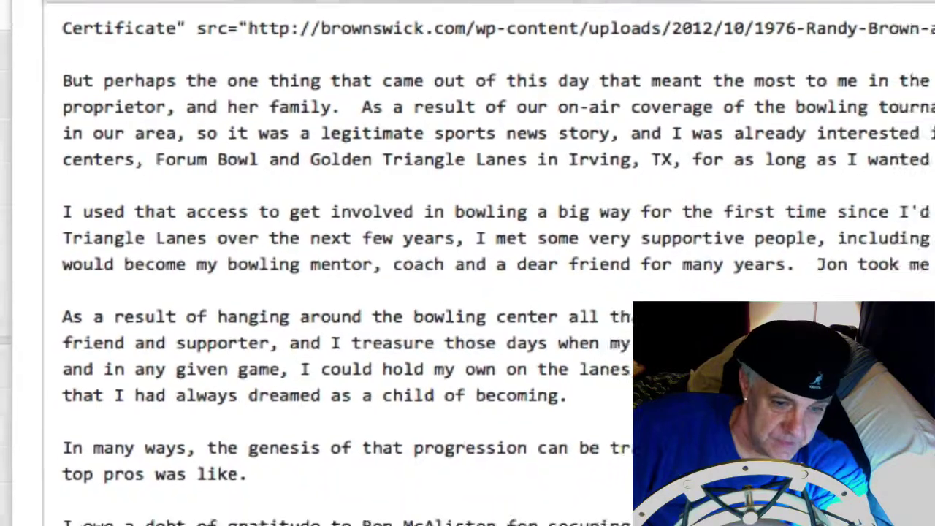
key("super+n")
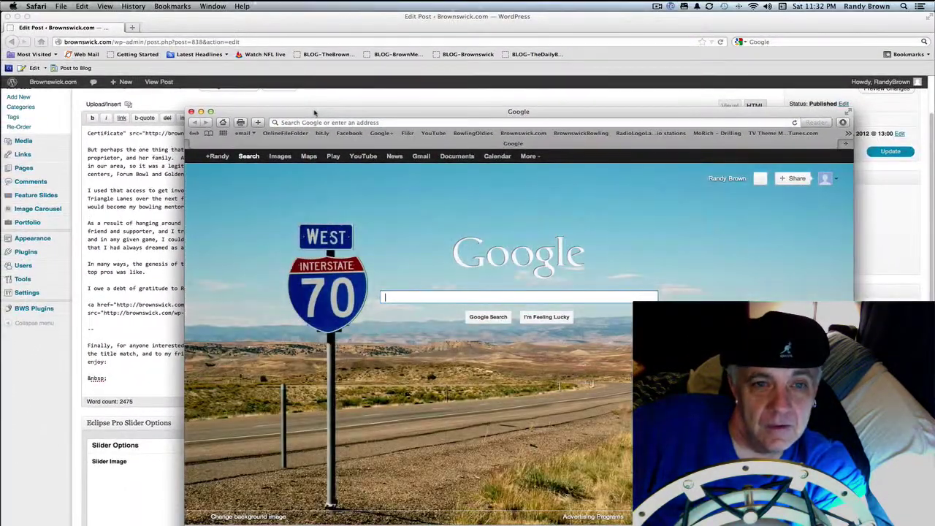
left_click_drag(314, 113, 267, 43)
left_click(385, 64)
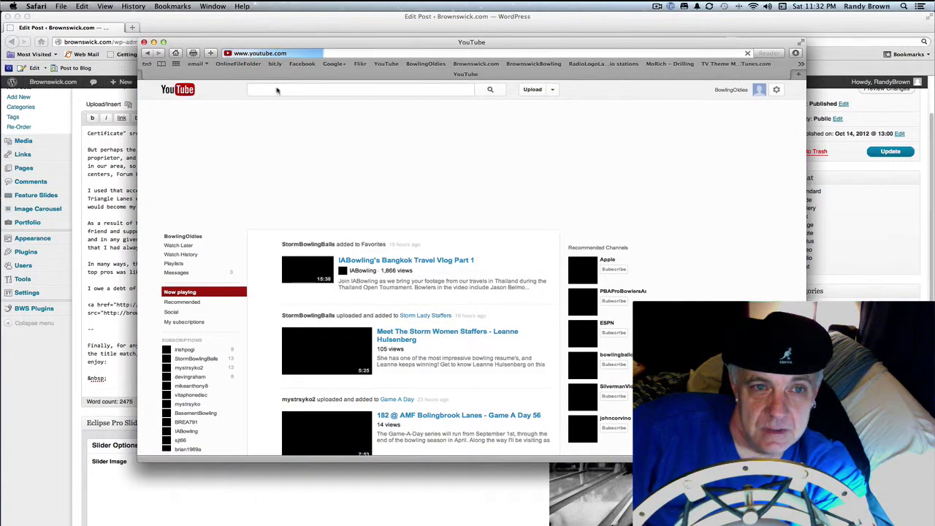
Search YouTube for "1976 bpaa us open" and open the video "1976 PBA US Open Final Match Pro Bowlers Tour ABC-TV"
left_click(267, 89)
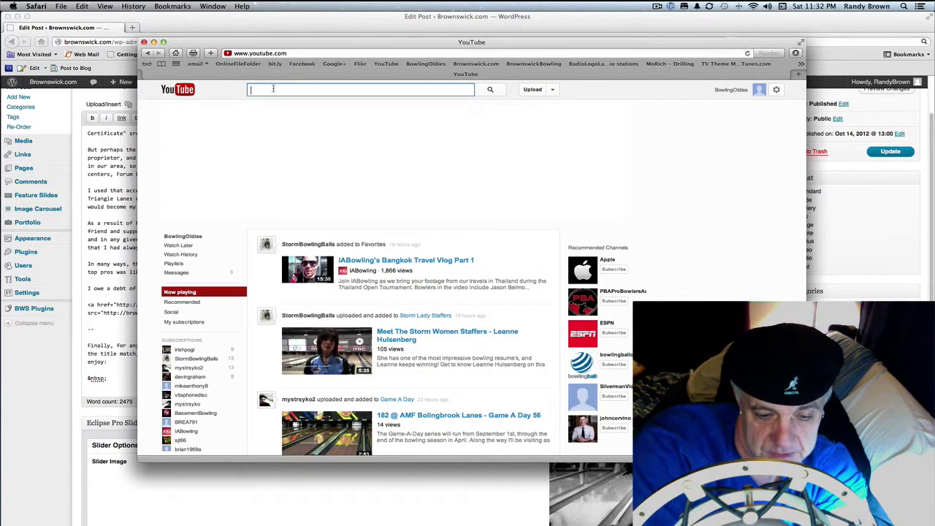
type("19")
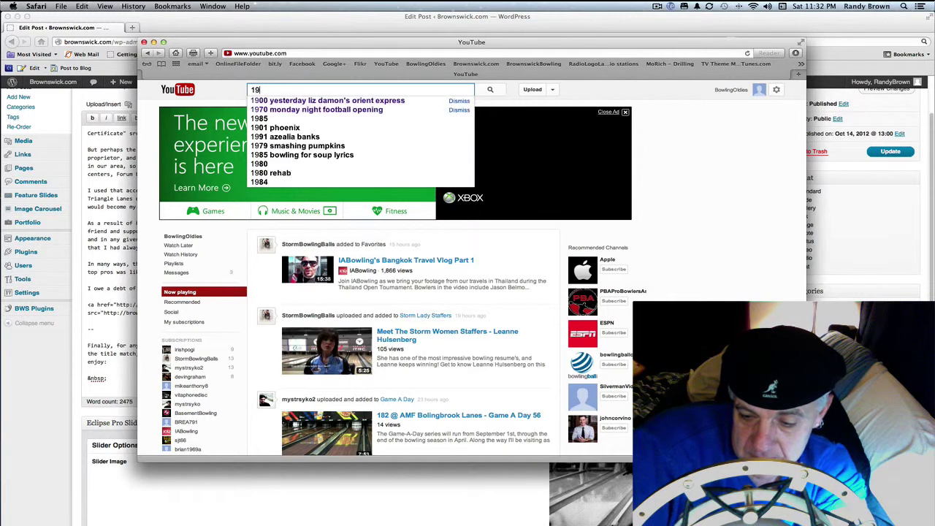
type("76 b")
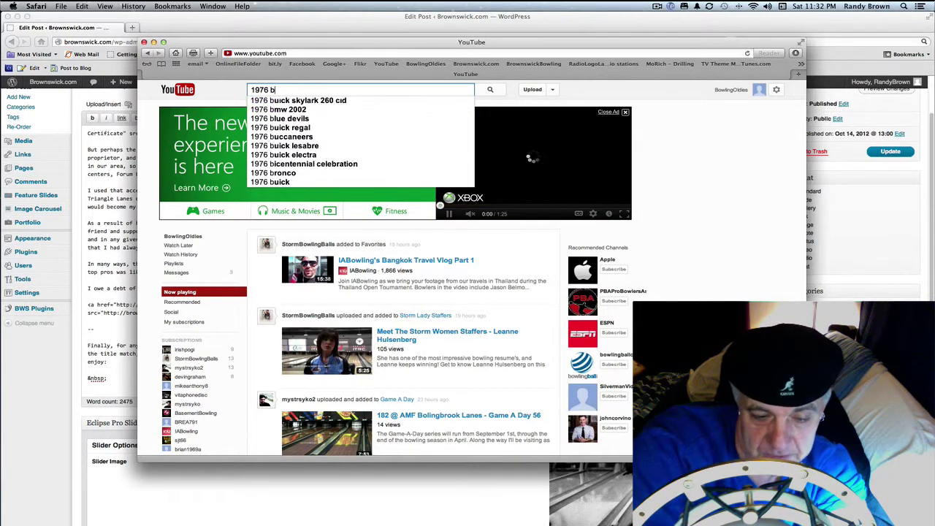
type("pas")
key("BackSpace")
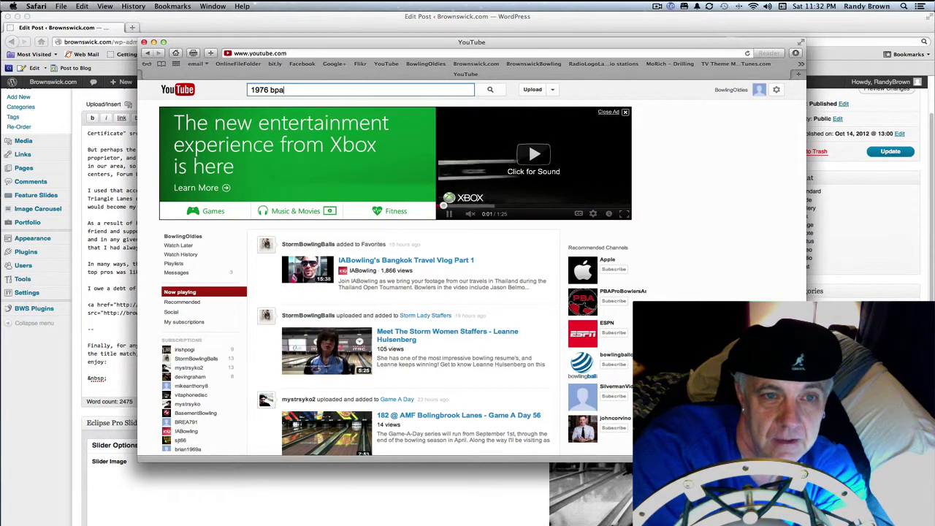
type("a us open")
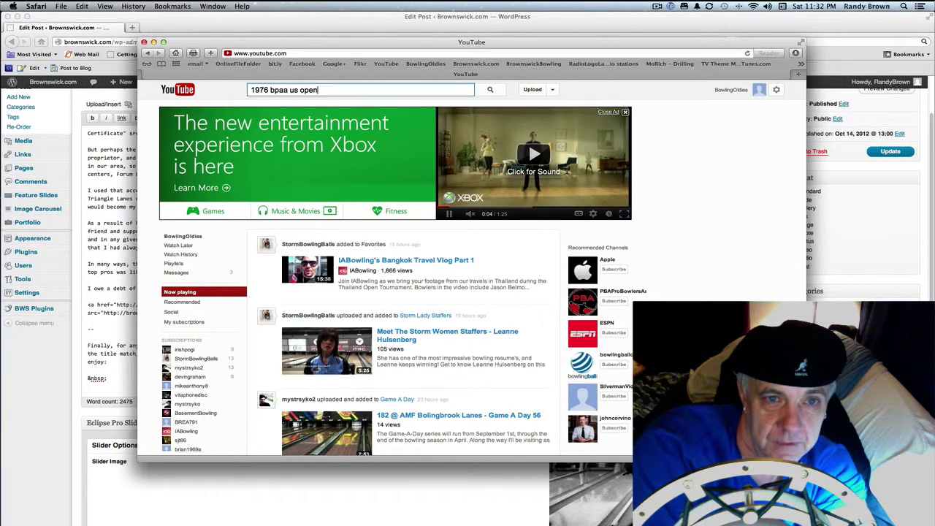
key("Return")
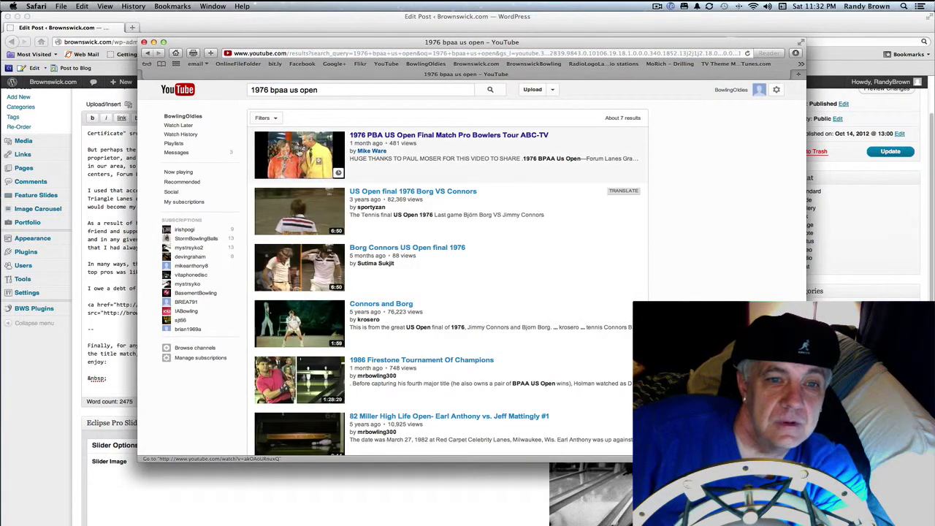
left_click(300, 154)
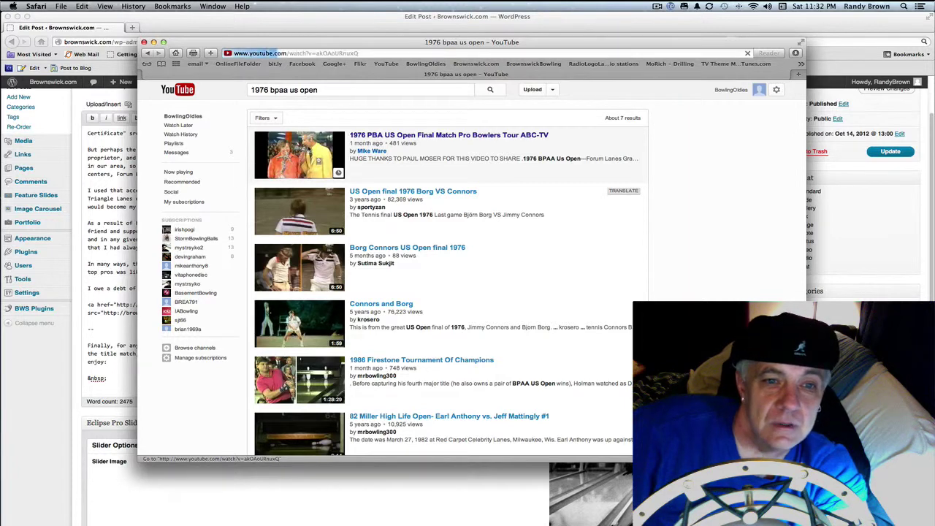